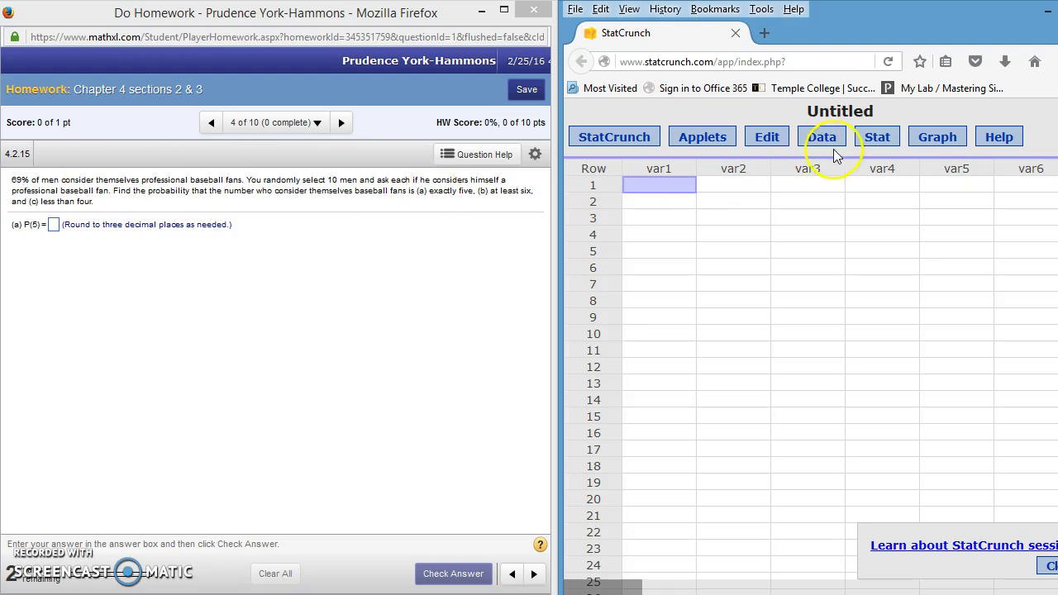
Step: Open StatCrunch's Binomial Calculator from Stat > Calculators
left_click(880, 144)
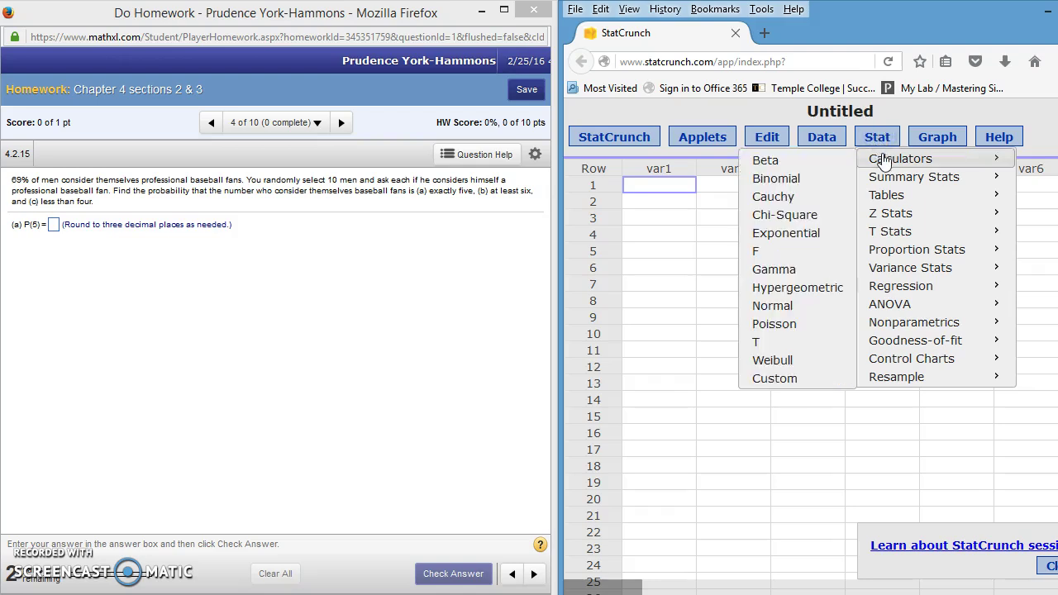
left_click(880, 166)
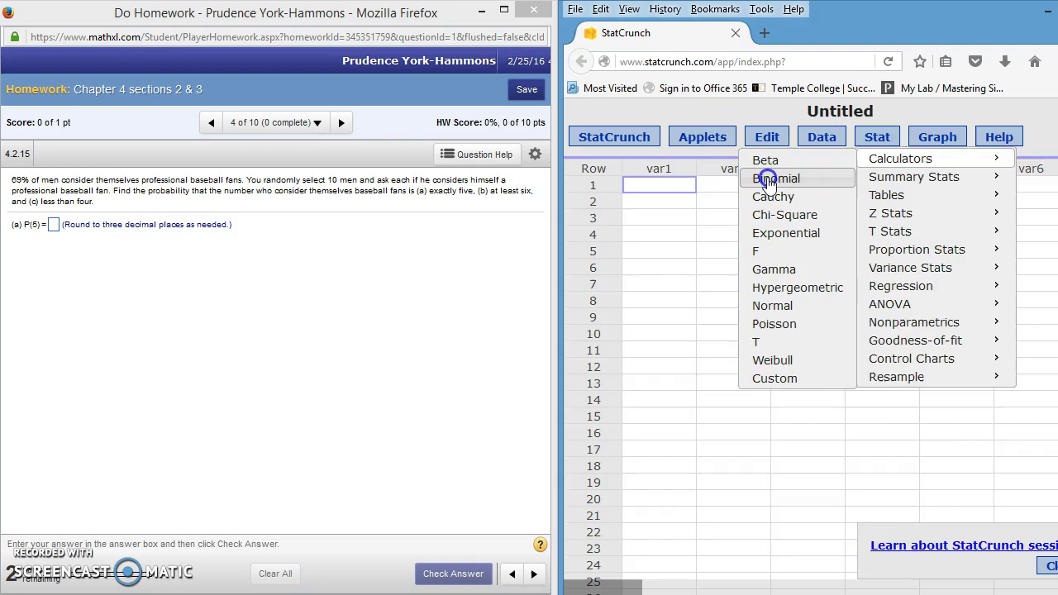
left_click(769, 180)
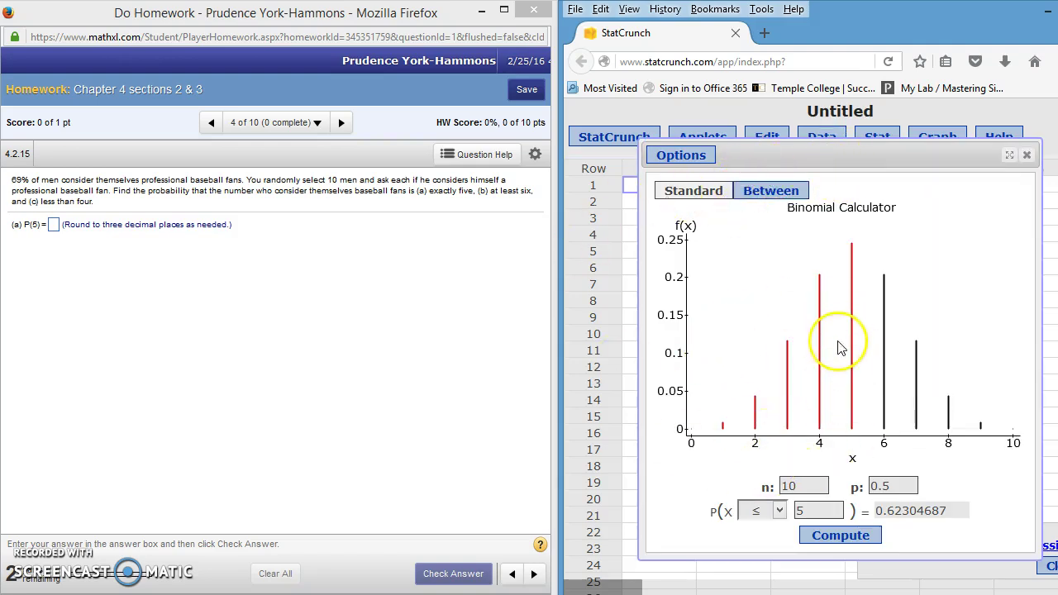
right_click(852, 97)
left_click(727, 463)
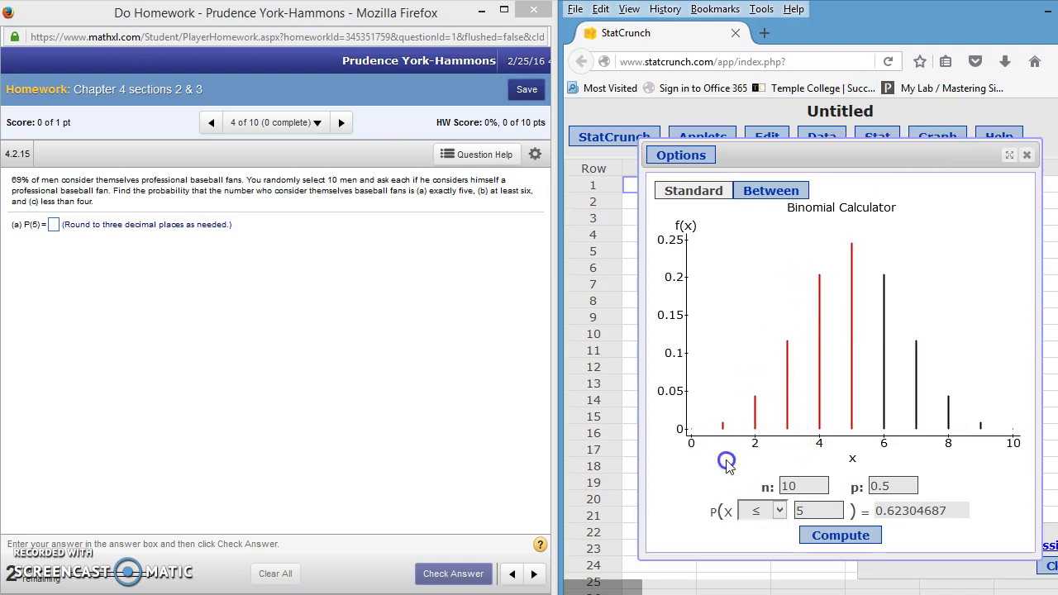
mouse_move(893, 486)
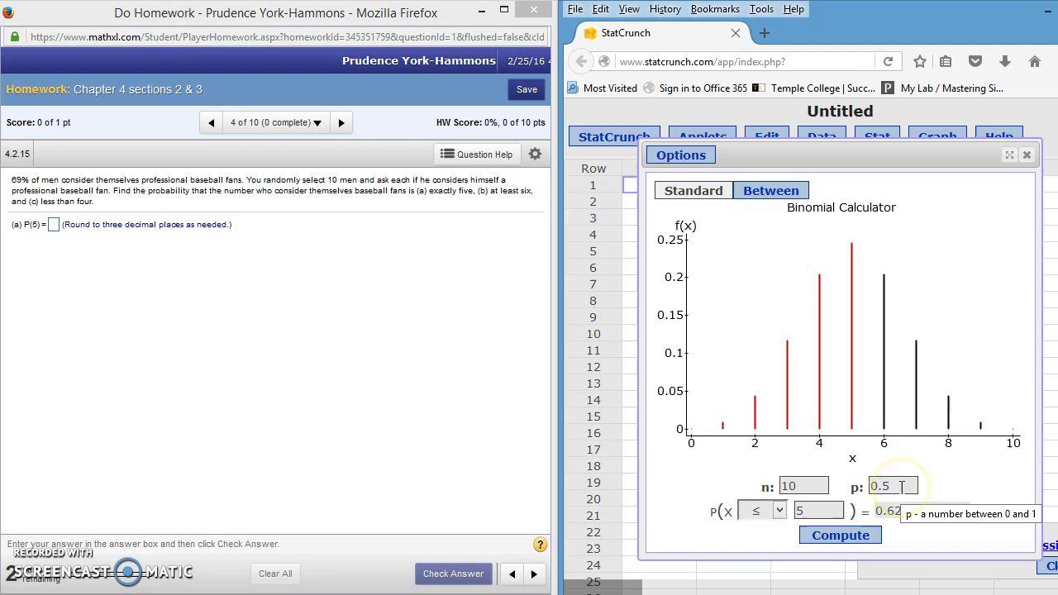
Step: Set the number of trials n to 10 and the success probability p to .69
left_click_drag(807, 486, 741, 486)
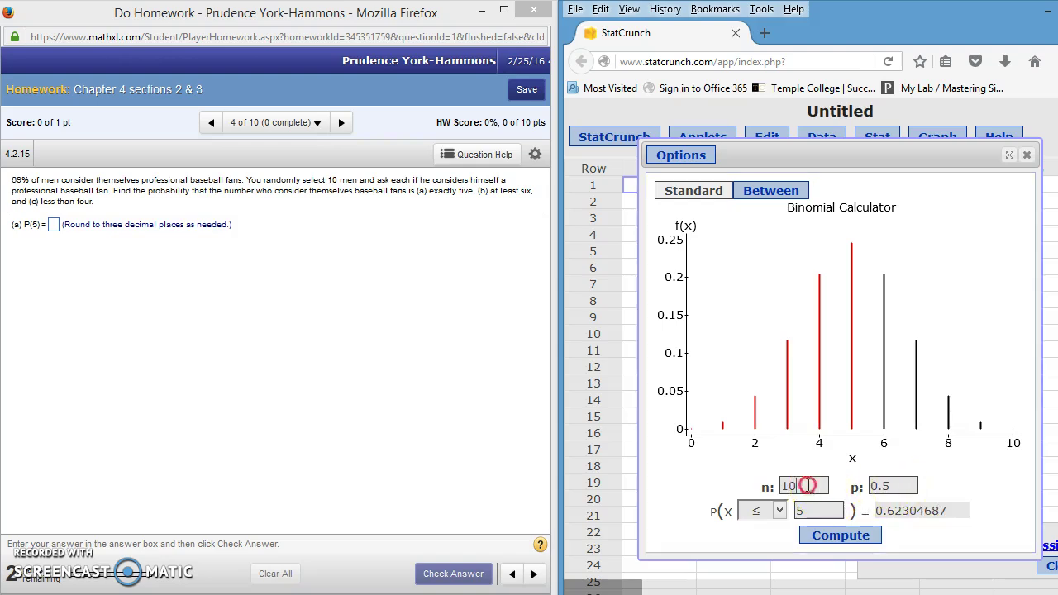
right_click(741, 486)
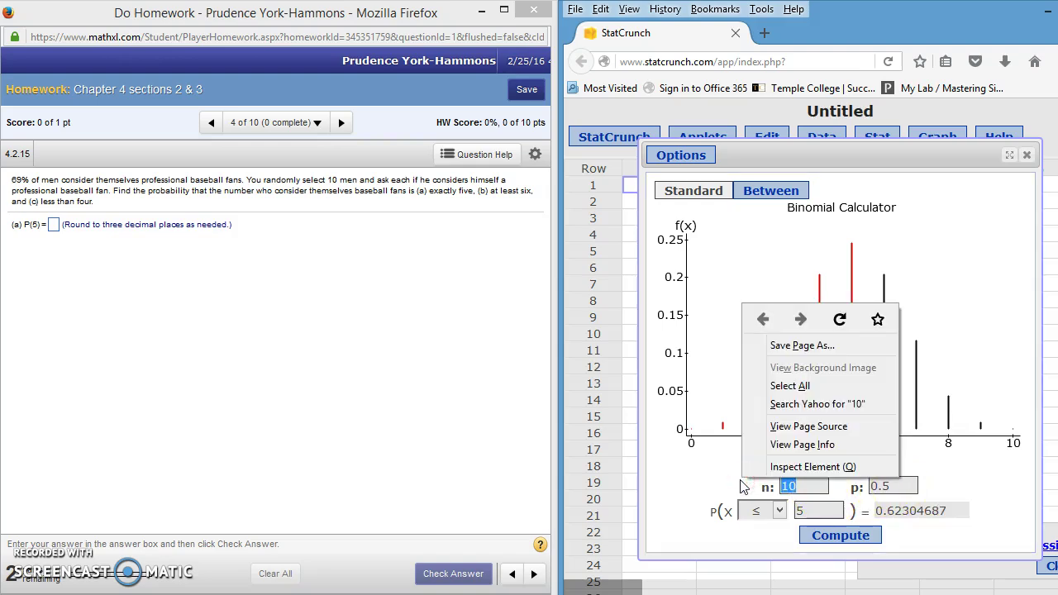
left_click(742, 486)
left_click(891, 486)
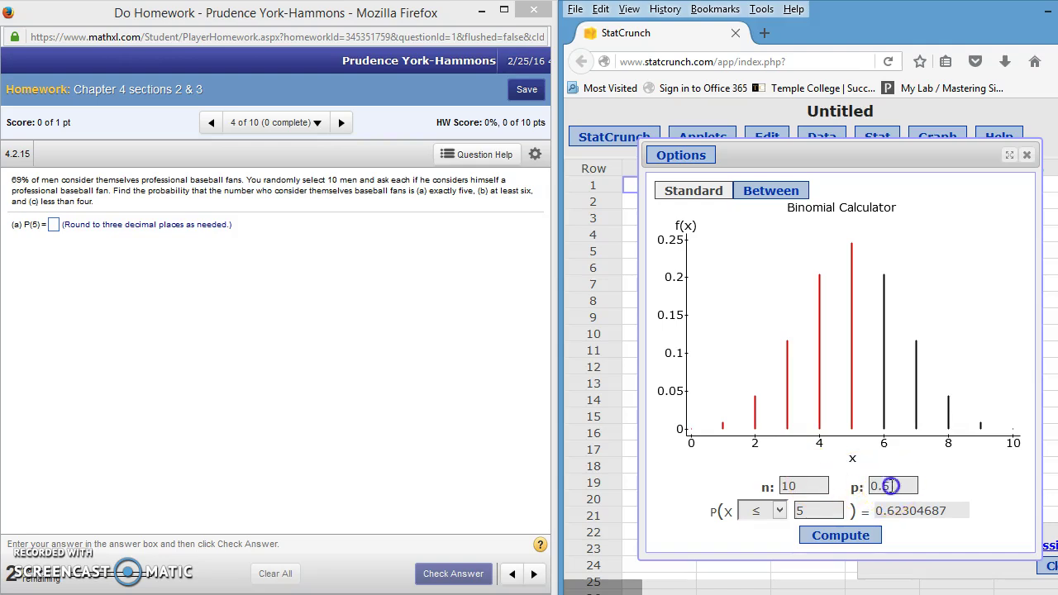
left_click_drag(891, 486, 867, 486)
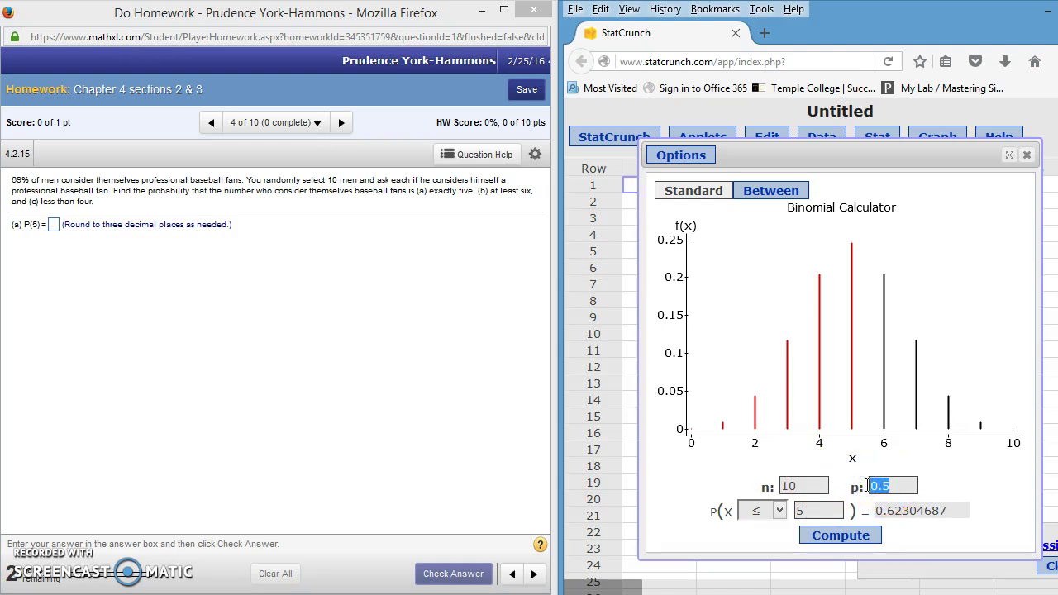
key("BackSpace")
type(".69")
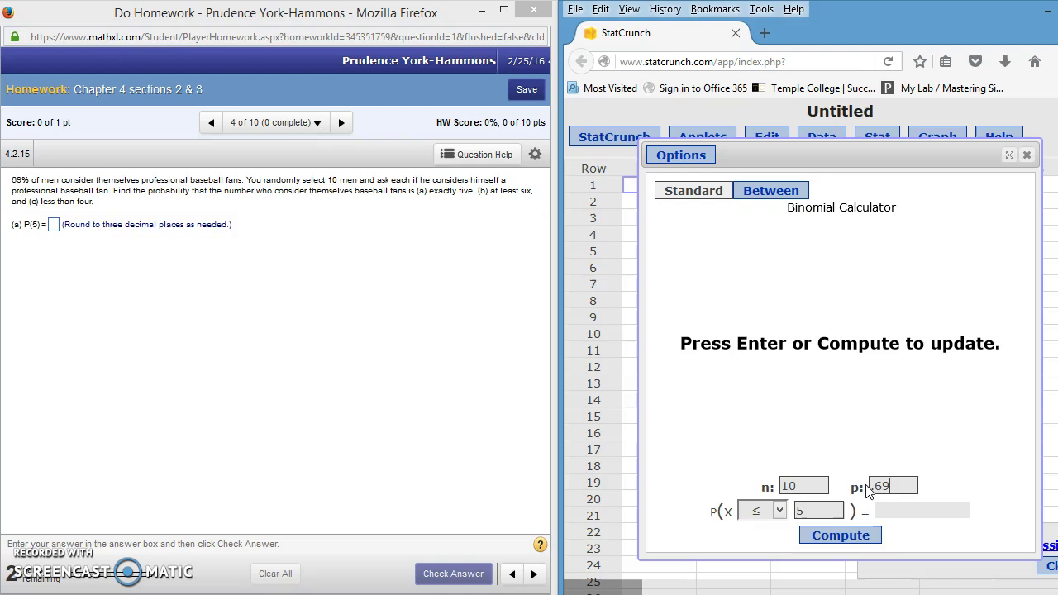
Step: Set the calculator to the exactly-equal comparison with x = 5
left_click(780, 511)
right_click(761, 586)
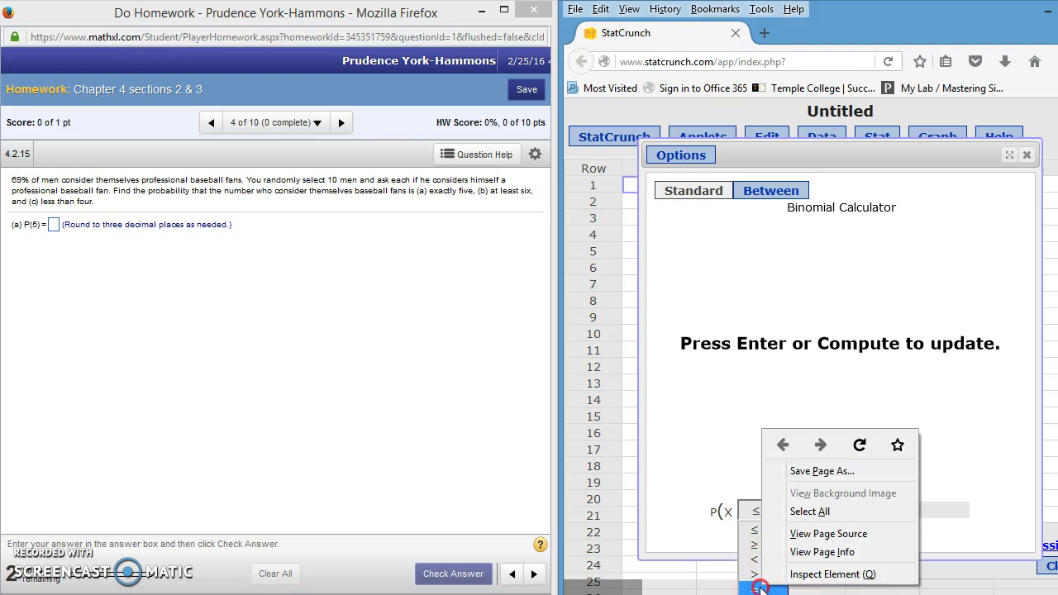
key("Escape")
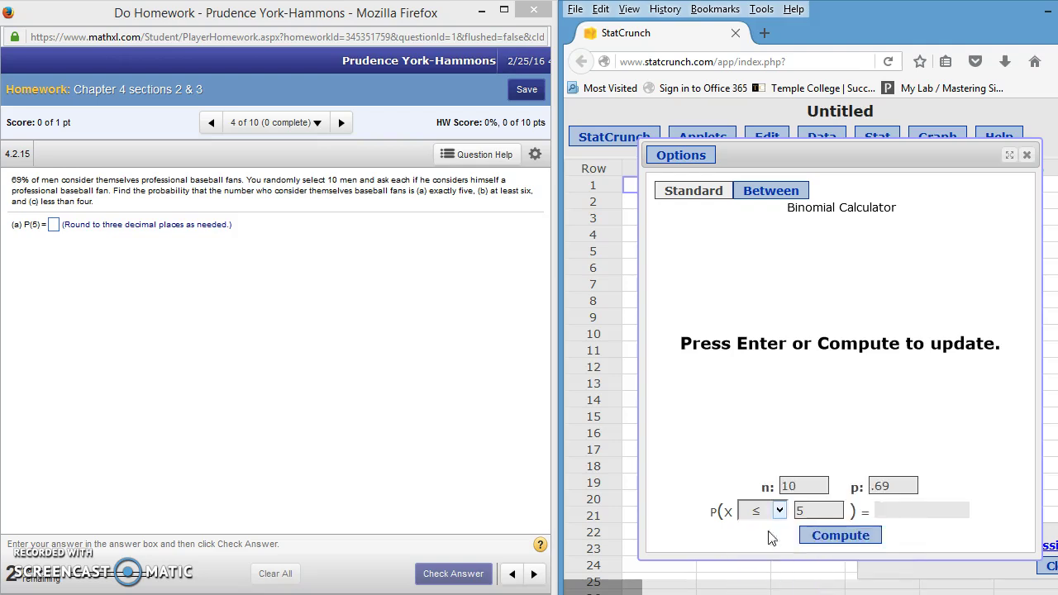
right_click(781, 512)
left_click(780, 511)
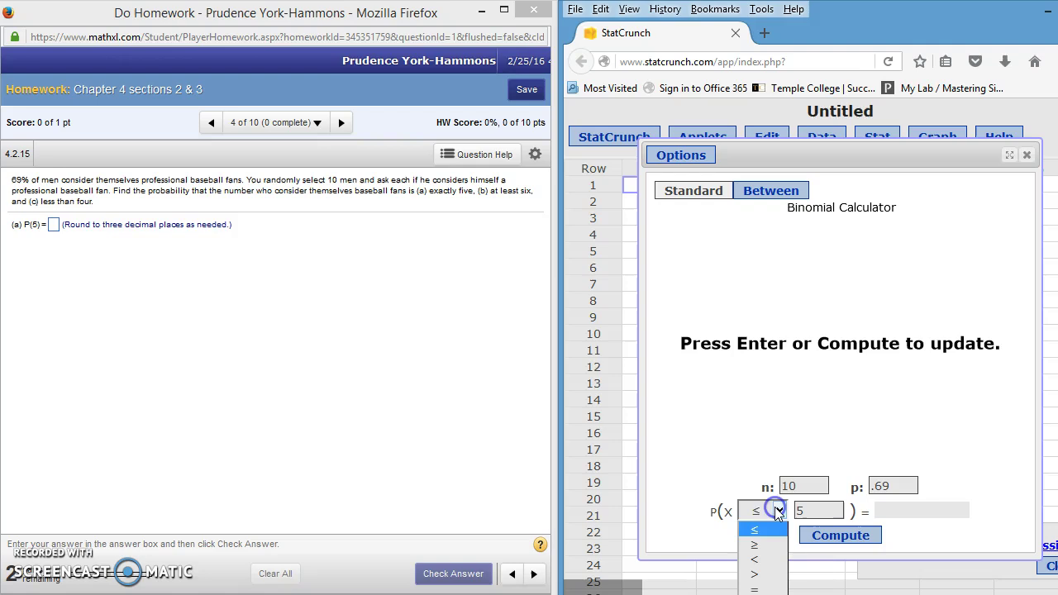
left_click(752, 588)
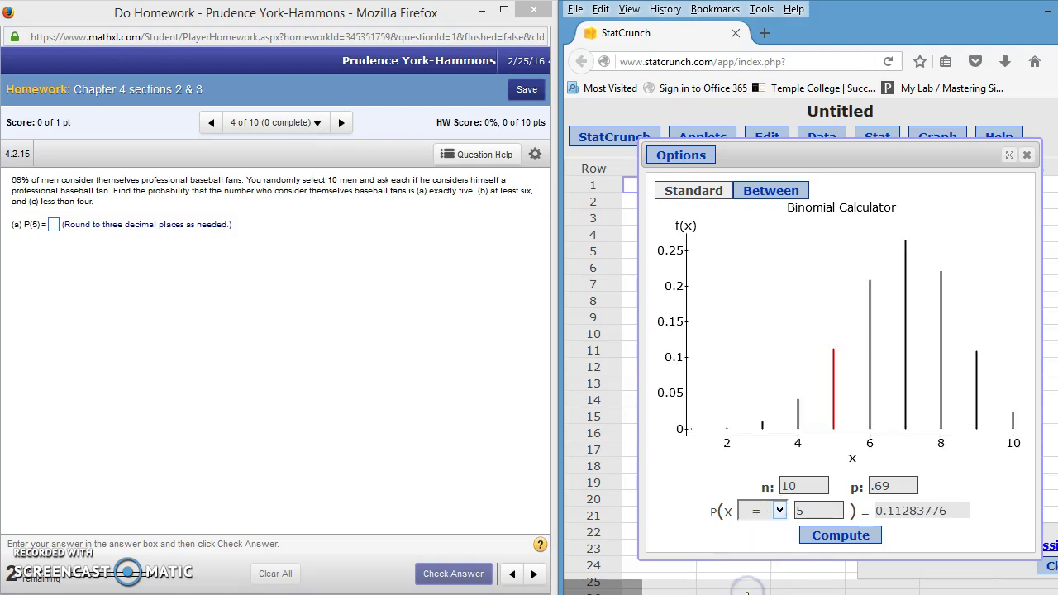
left_click_drag(821, 509, 792, 505)
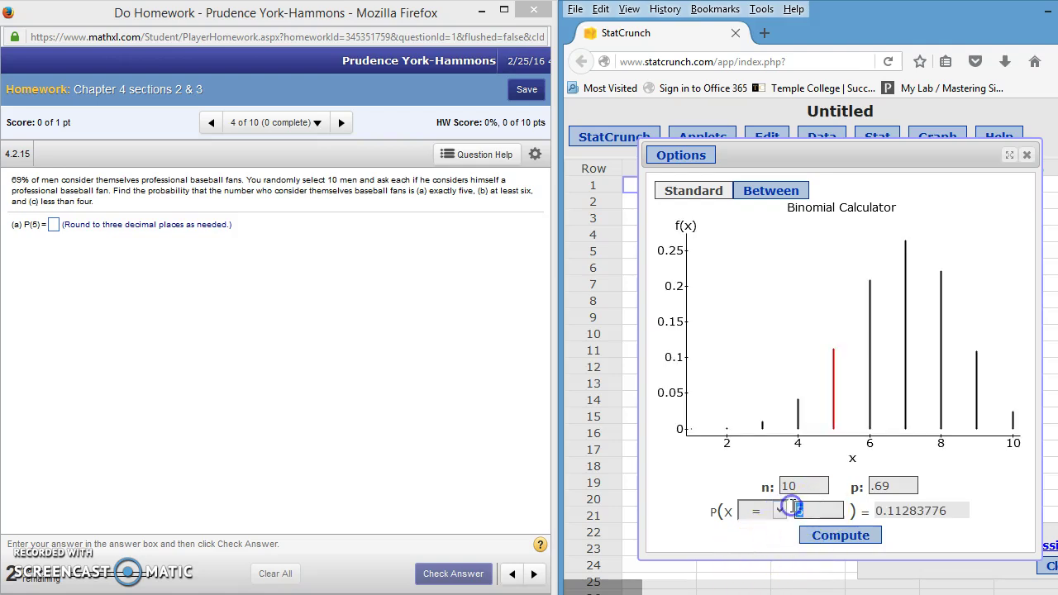
type("5")
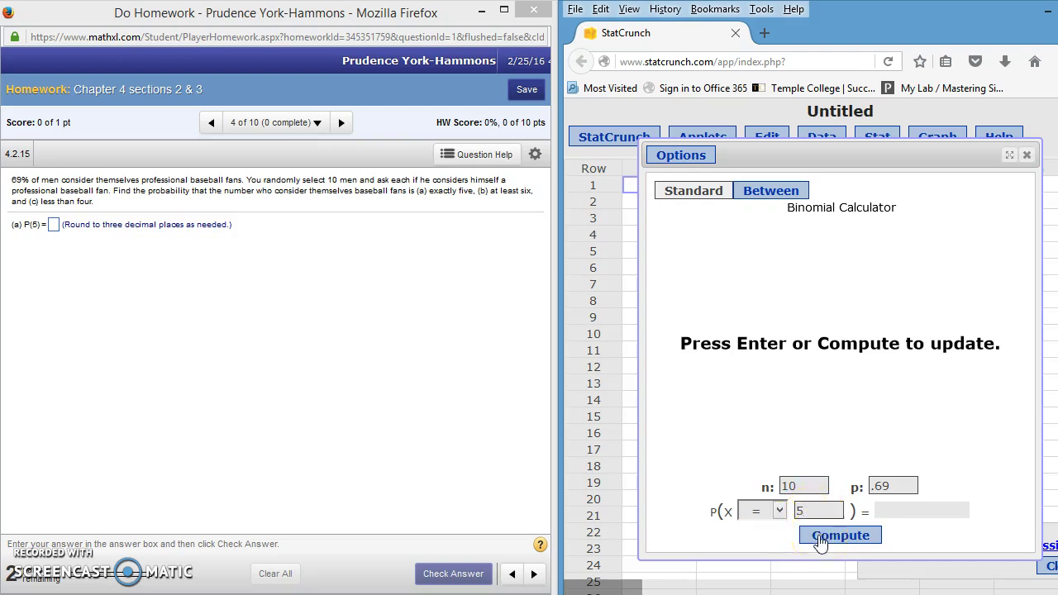
Step: Compute P(X = 5) = 0.1128 and submit .113 as MathXL's part (a) answer
left_click(821, 538)
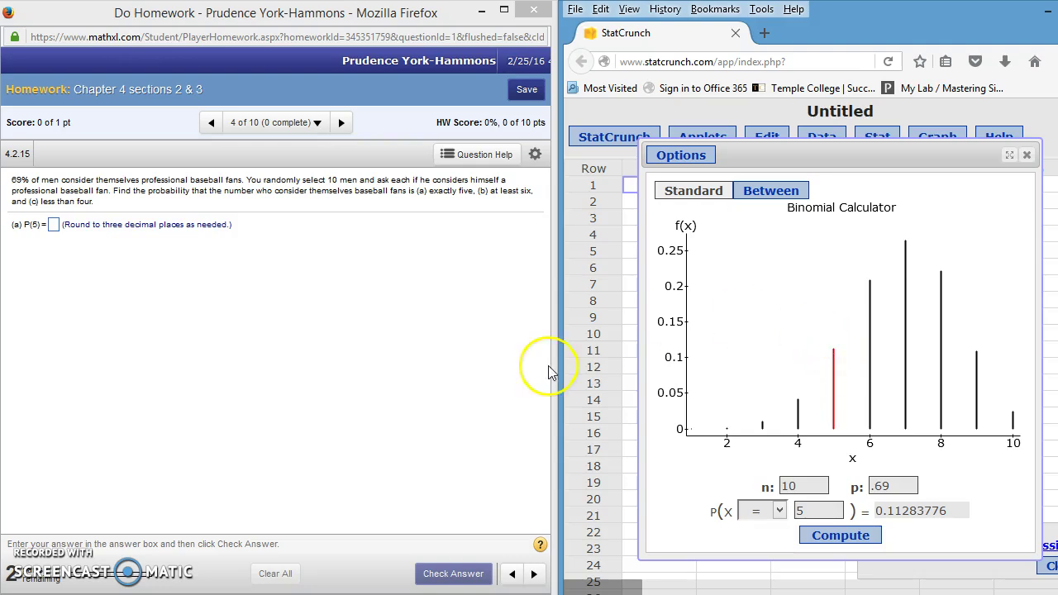
left_click(52, 227)
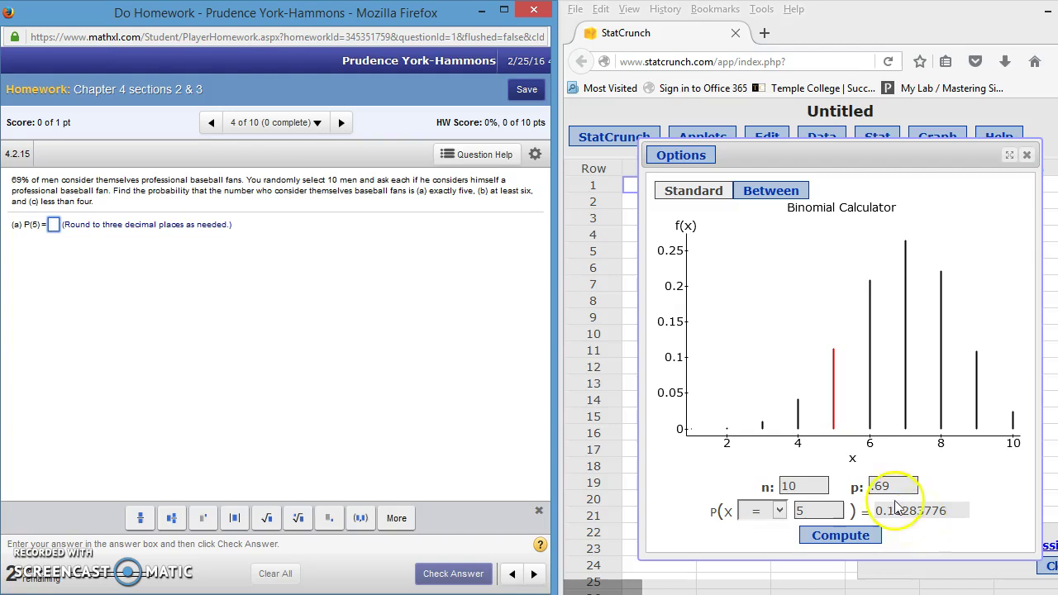
left_click(80, 235)
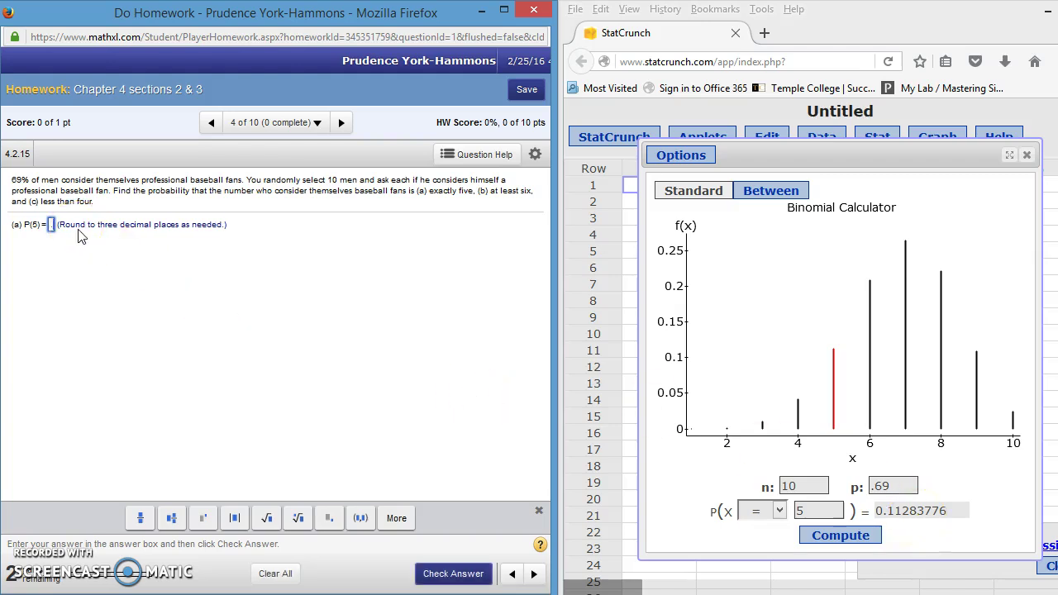
type(".113")
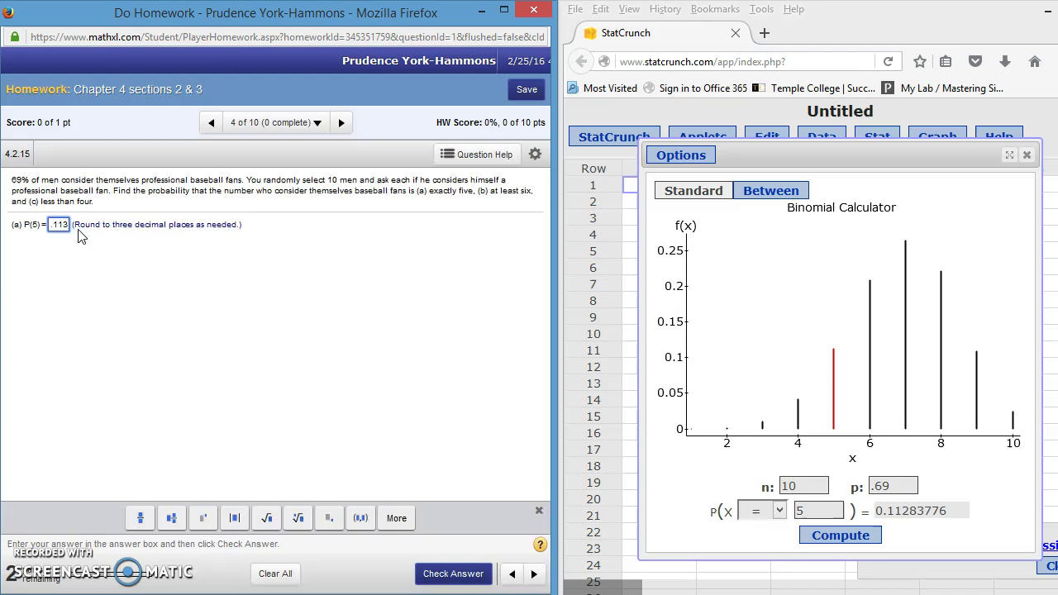
key("Return")
key("Return")
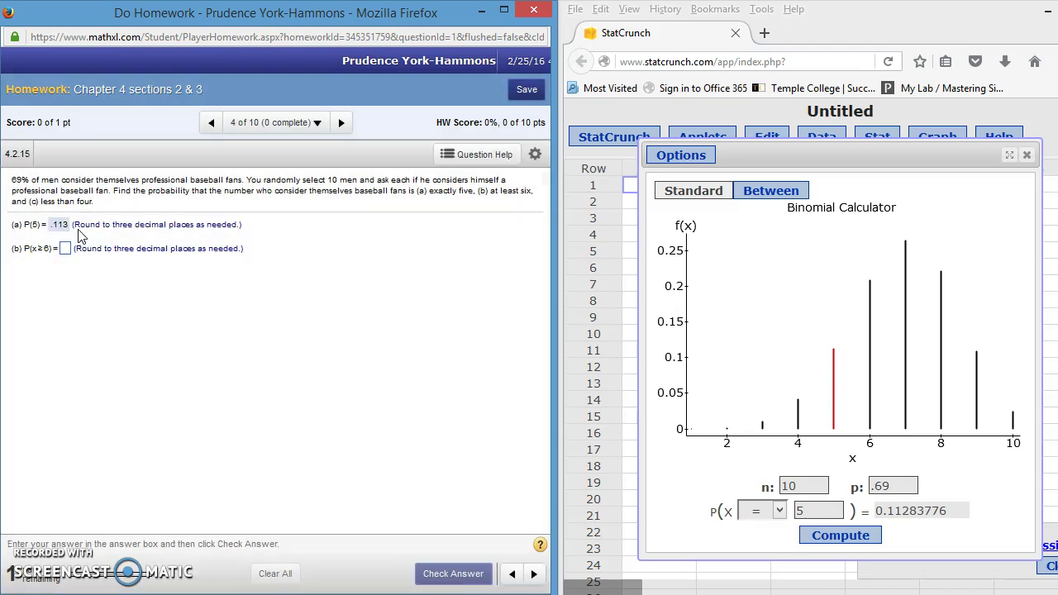
Step: Switch the calculator to P(X ≥ 6) and compute 0.83205254
left_click(65, 248)
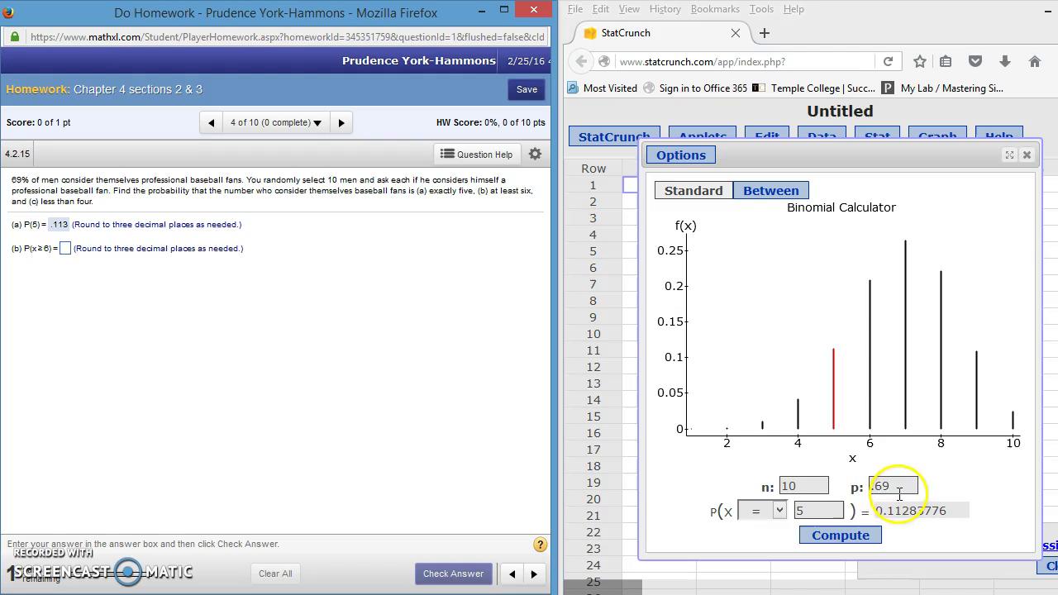
left_click(779, 513)
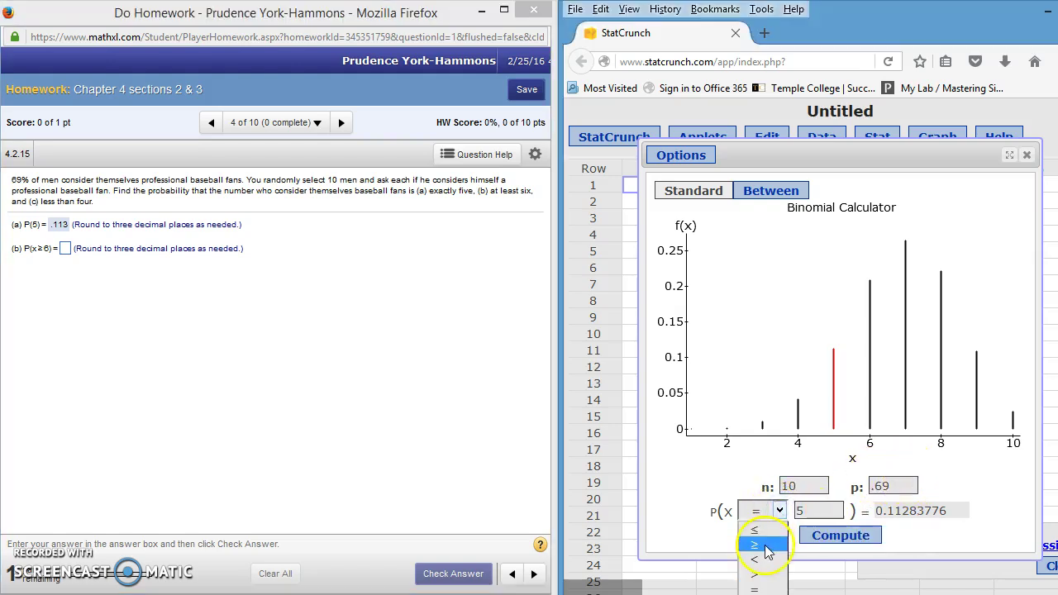
left_click(762, 546)
left_click(796, 509)
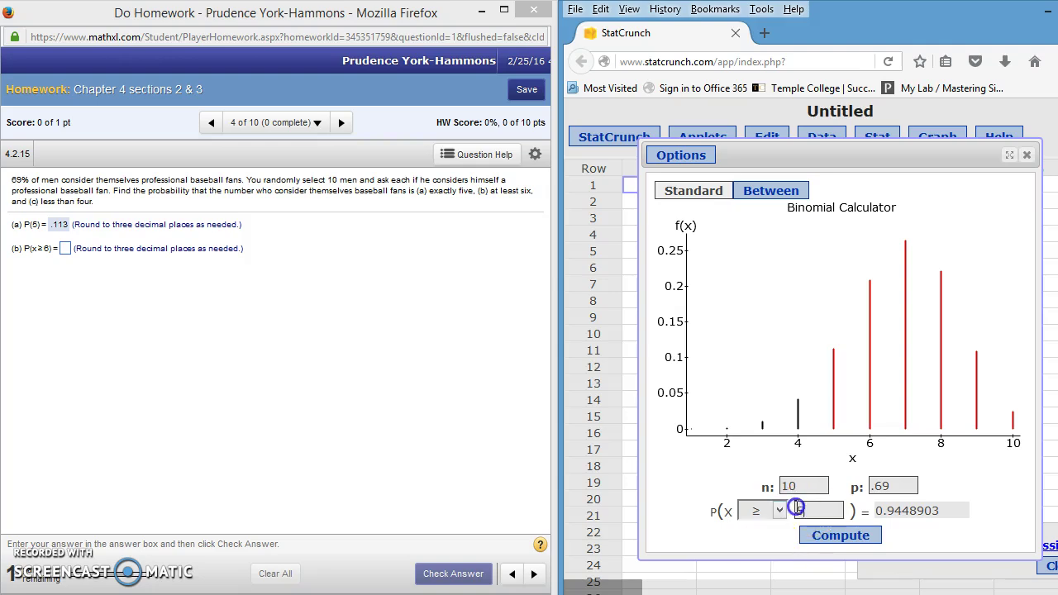
double_click(796, 508)
type("6")
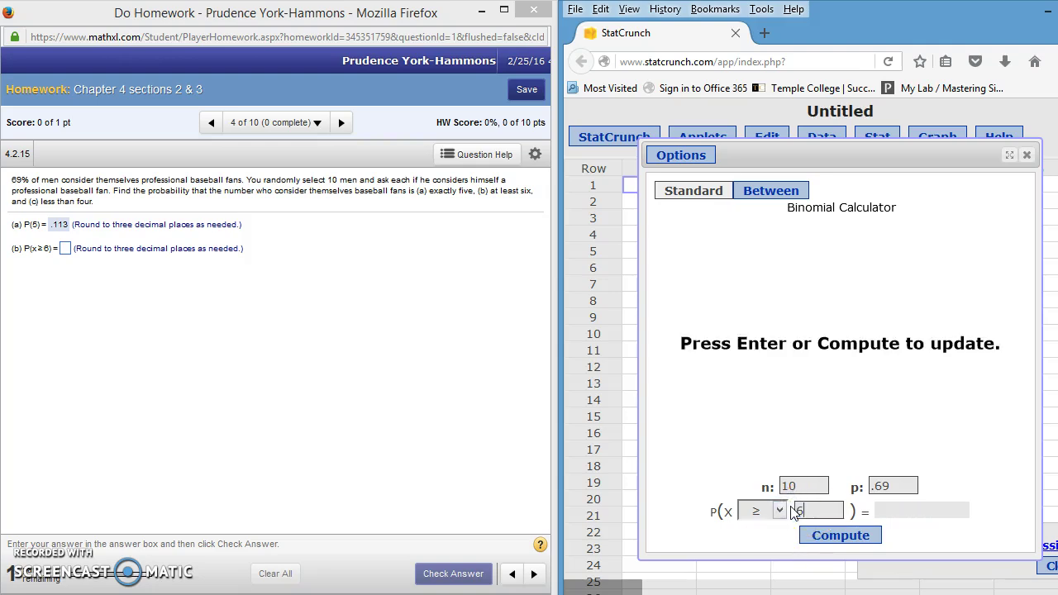
left_click(827, 538)
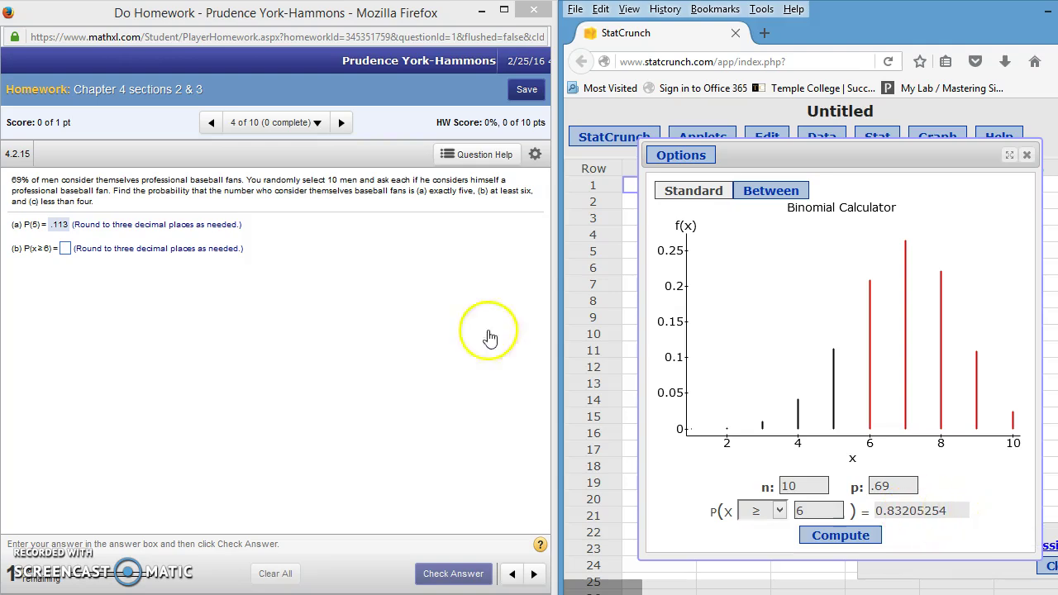
Step: Submit .832 for part (b), then move to the empty part (c) box
left_click(65, 250)
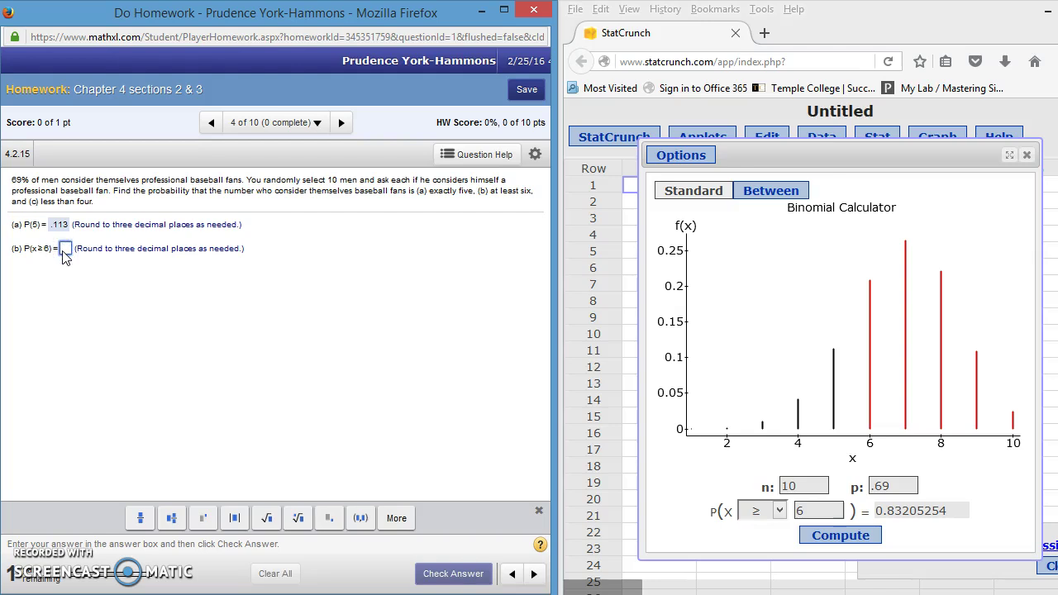
type(".8")
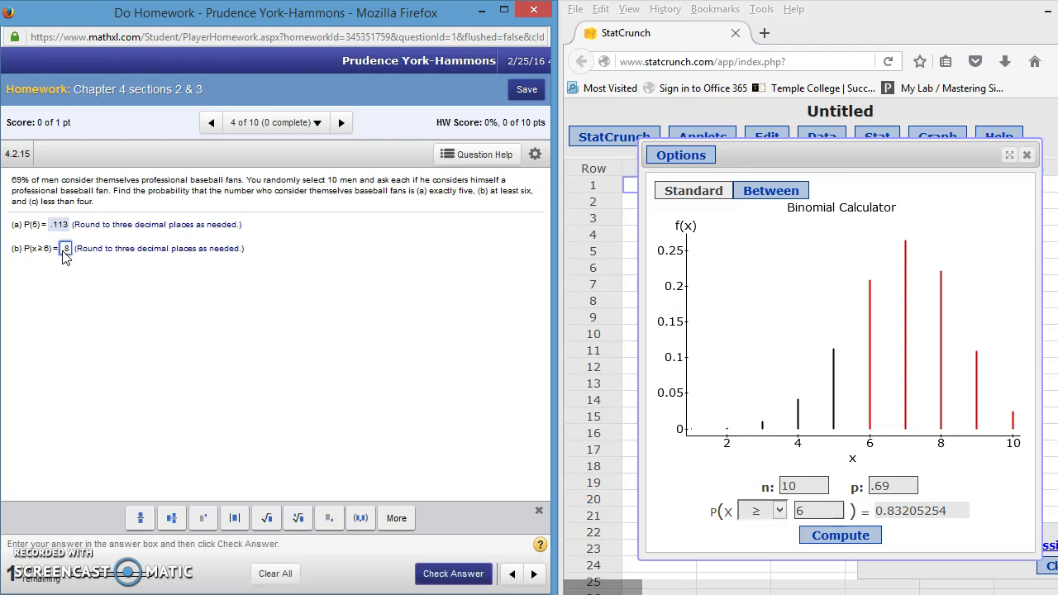
type("32")
key("Return")
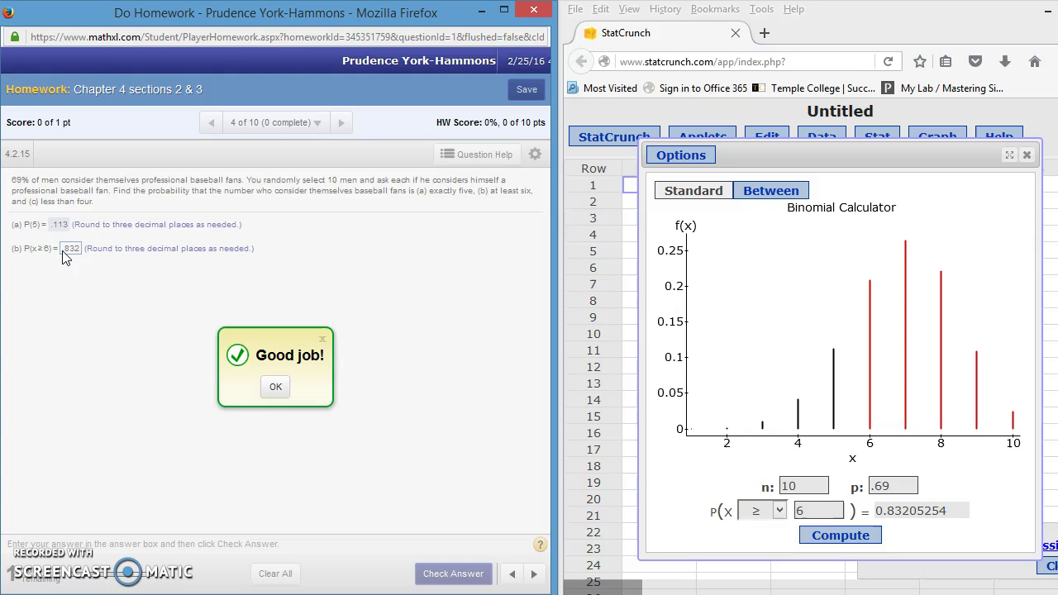
left_click(64, 271)
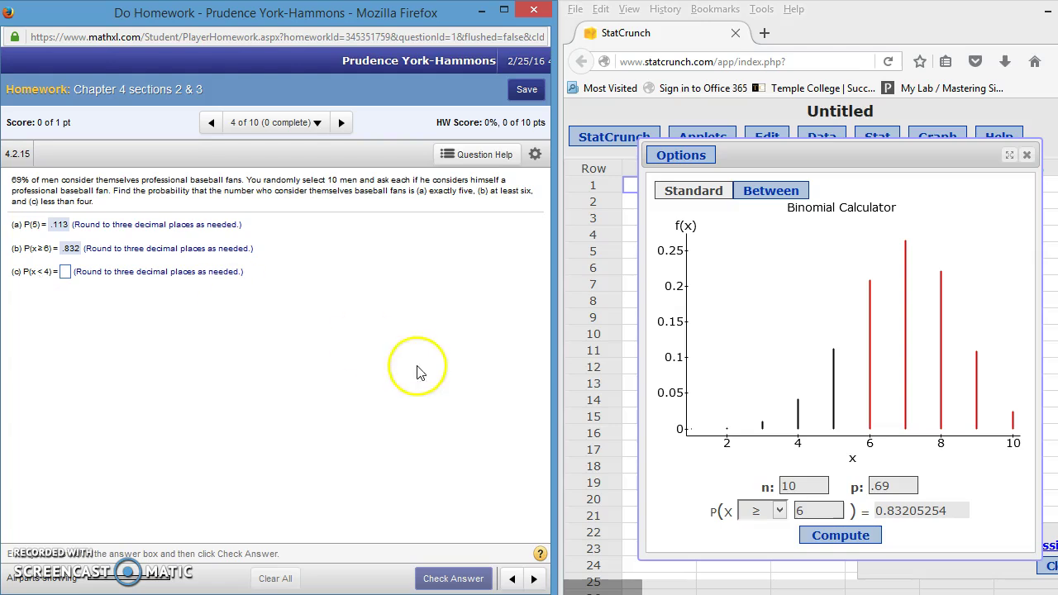
Step: Change the calculator to P(X < 4) and compute 0.01286368
left_click(781, 511)
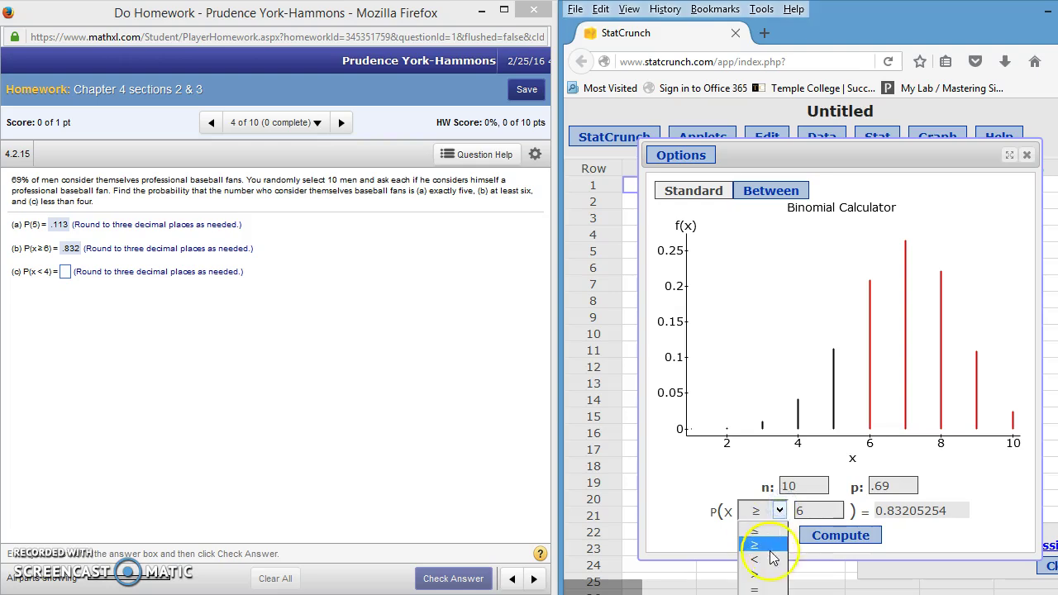
left_click(755, 559)
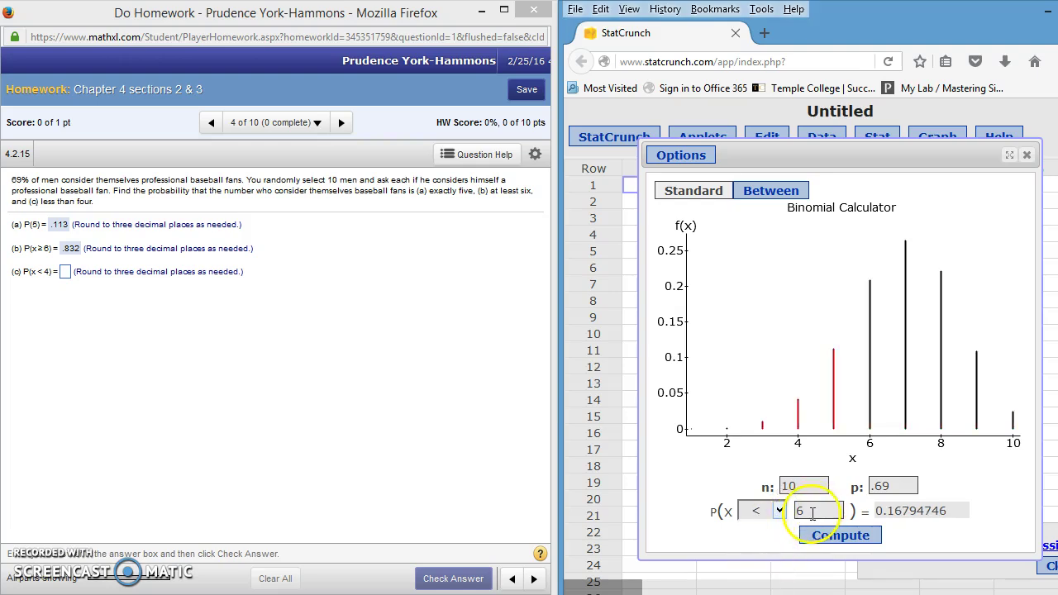
left_click_drag(812, 515, 799, 511)
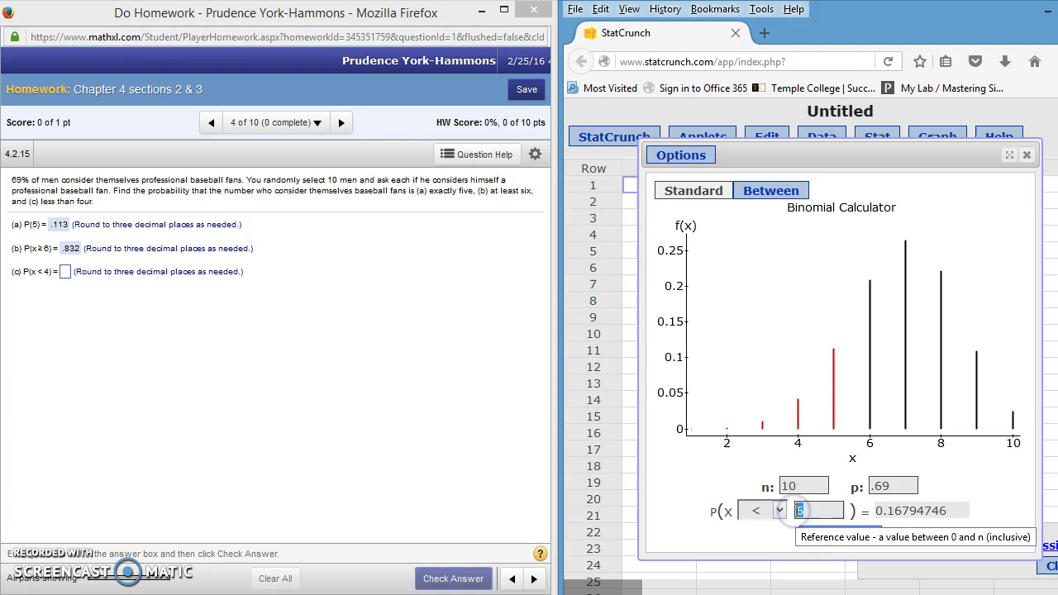
type("4")
left_click(855, 546)
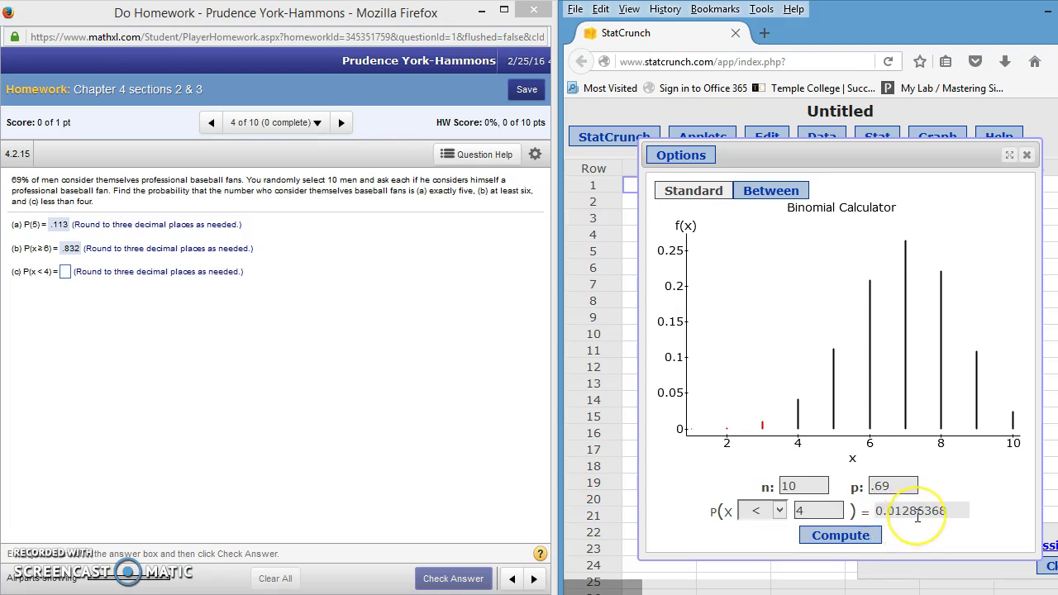
left_click(911, 514)
Step: Submit .013 for part (c), then highlight the new voters question text
left_click(60, 272)
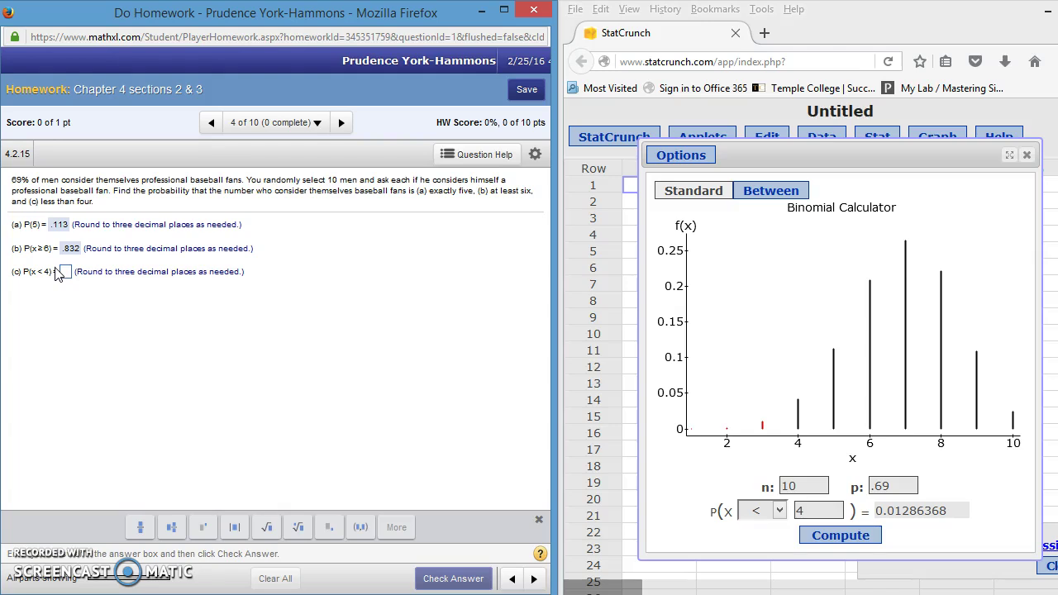
left_click(65, 273)
type(".")
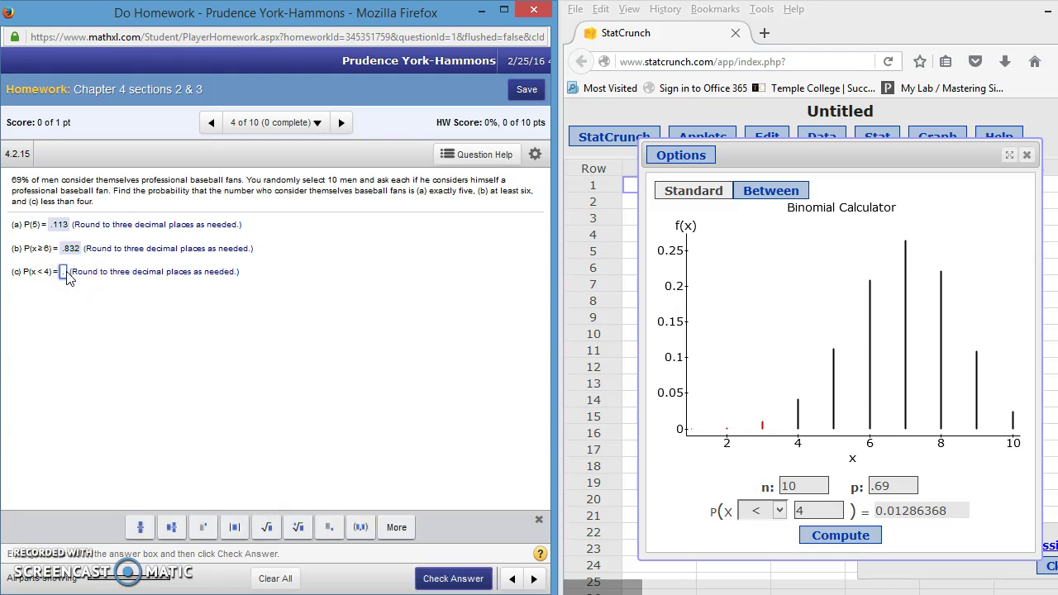
type("013")
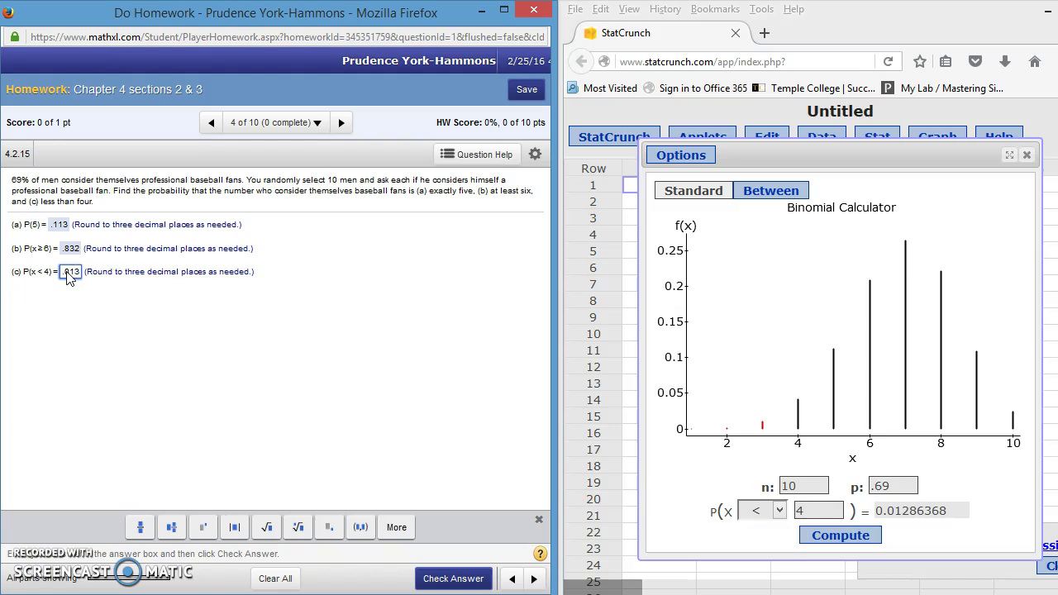
key("Return")
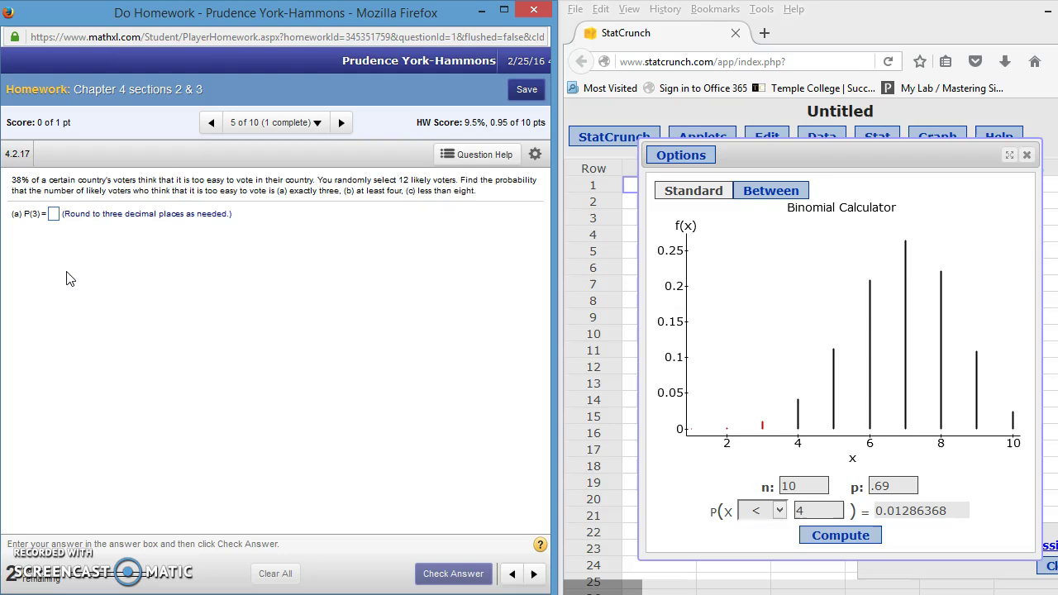
left_click_drag(12, 256, 20, 181)
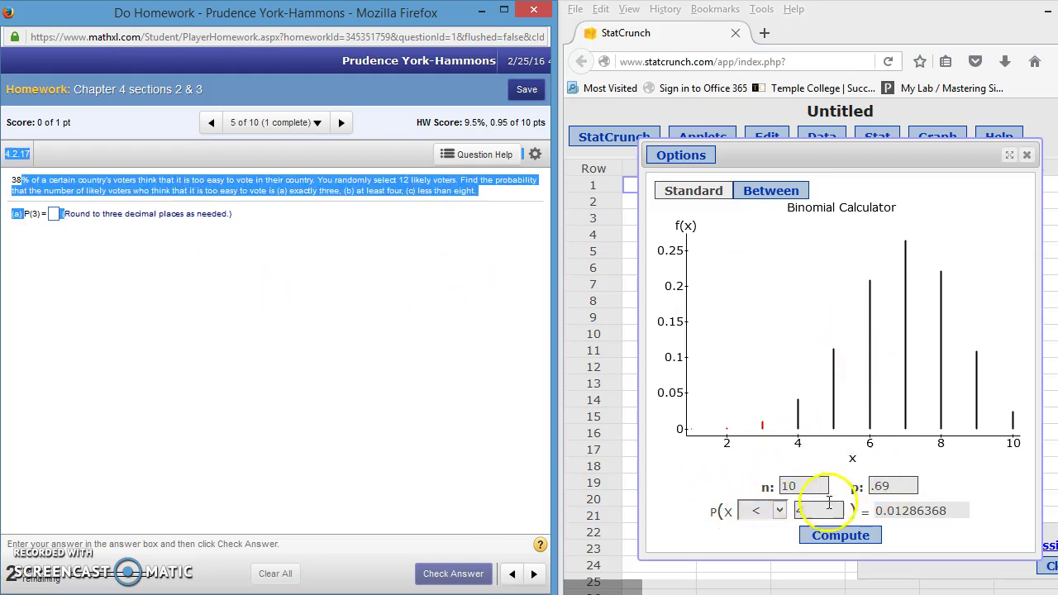
Step: Change the calculator to P(X = 1), getting 0.00018243, then return to MathXL
left_click(759, 511)
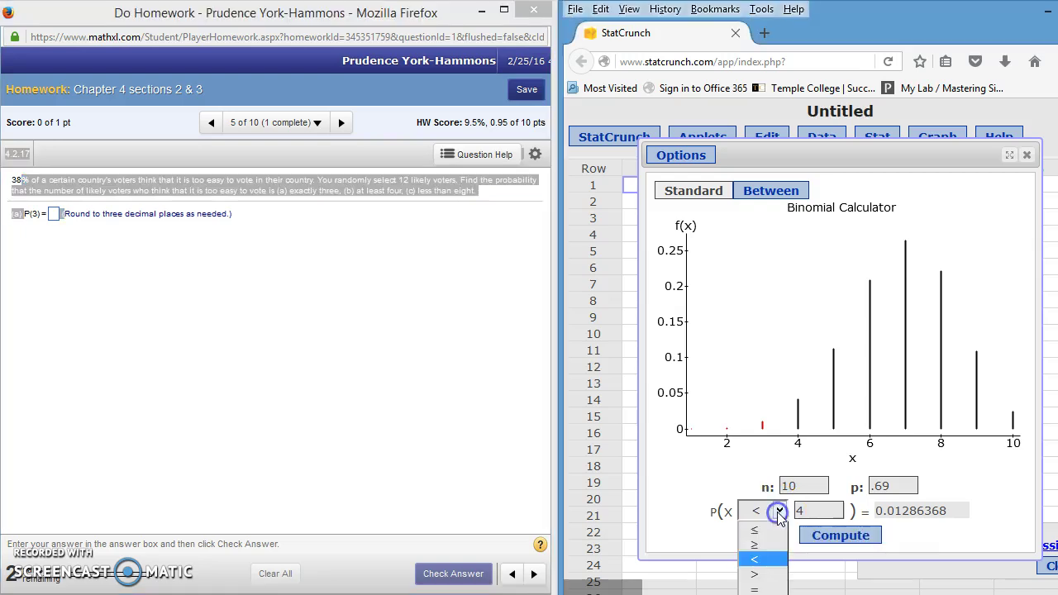
left_click(755, 589)
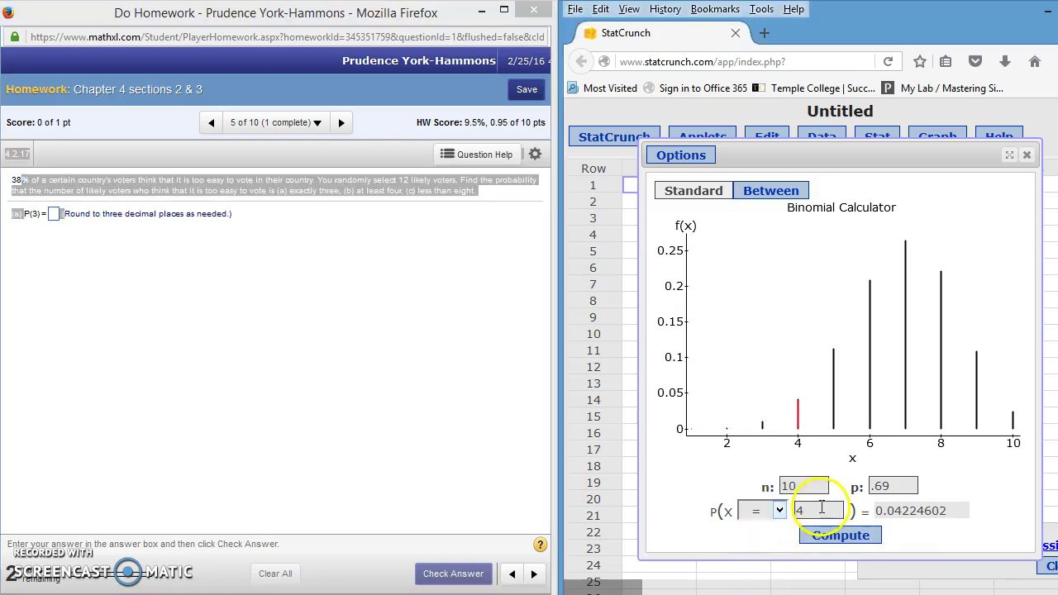
double_click(797, 509)
type("1")
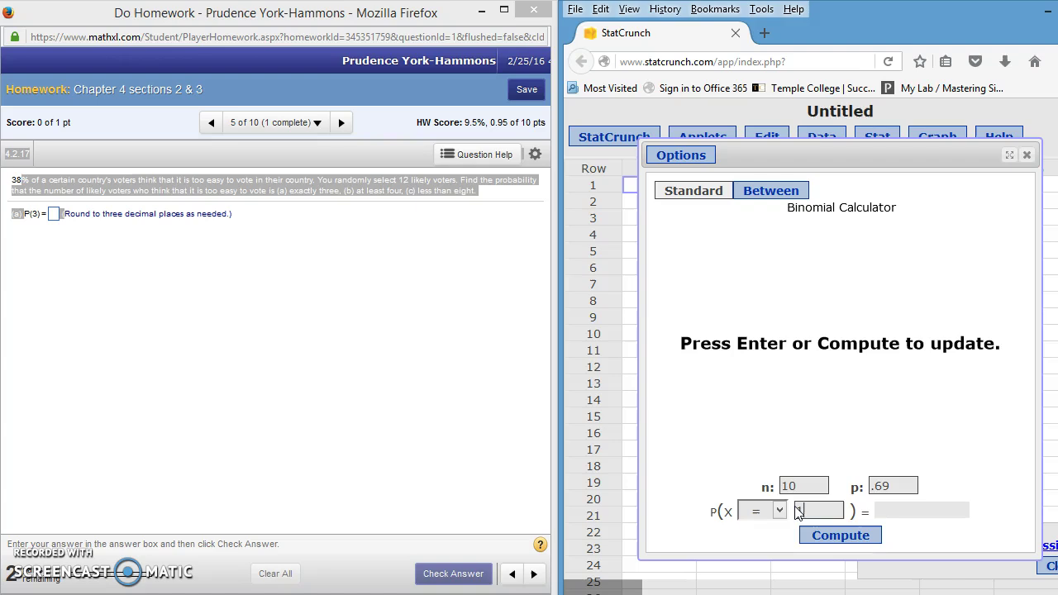
left_click(839, 537)
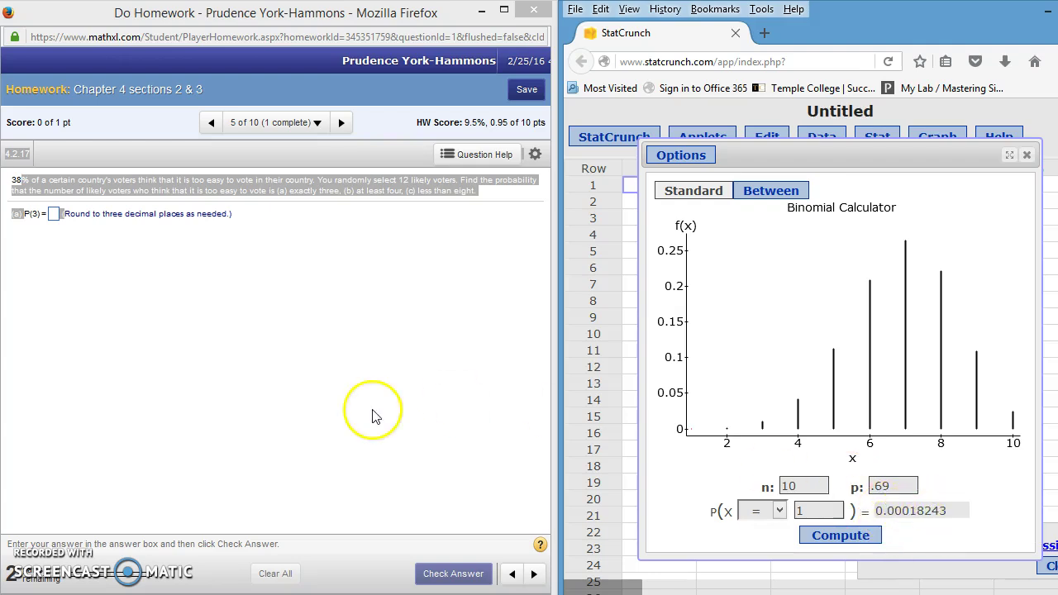
left_click(299, 364)
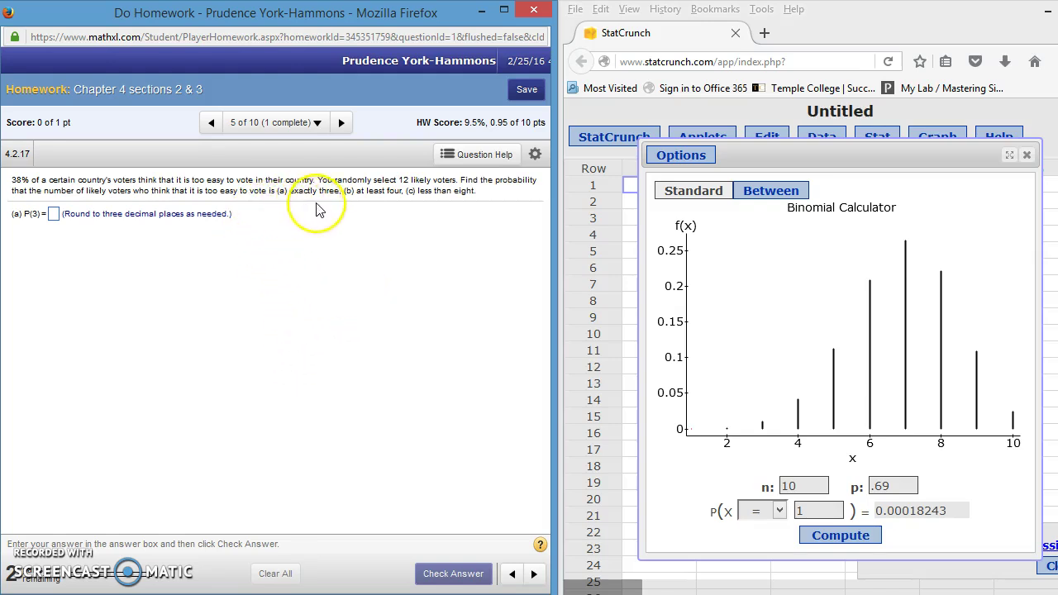
Step: Advance MathXL to question 7 of 10 on college students' credit card use
left_click(341, 122)
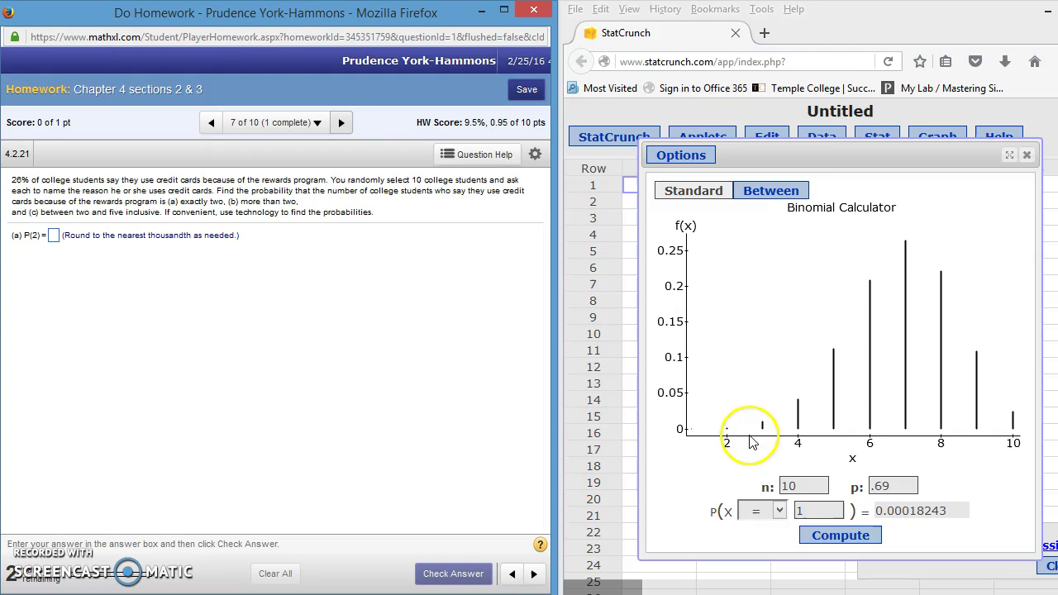
Step: Set the calculator to n = 10, p = .26 and compute P(X = 2) = 0.27353504
left_click(808, 461)
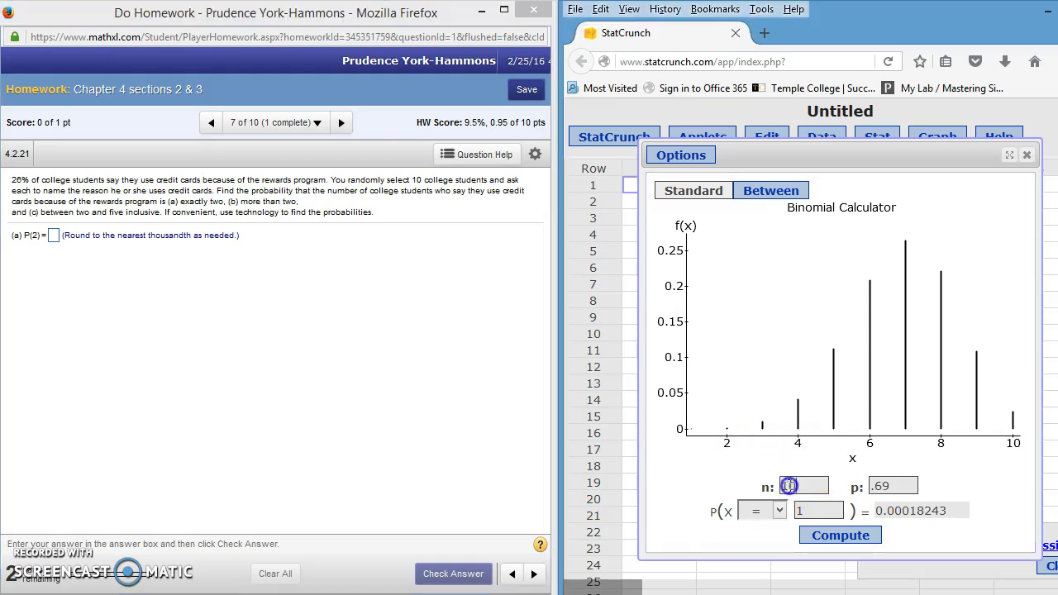
left_click(756, 487)
type("1")
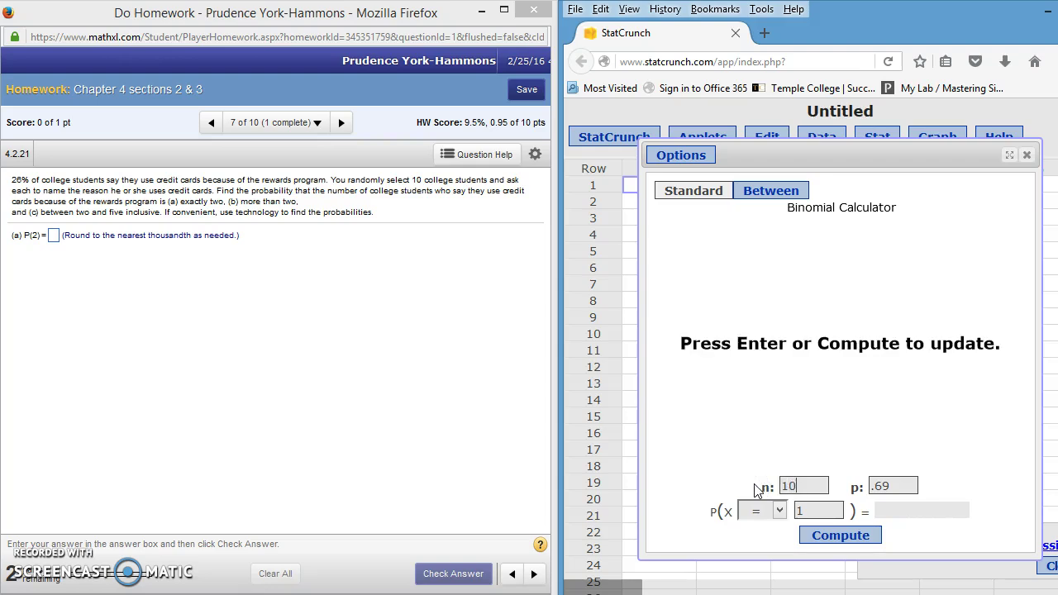
left_click_drag(894, 484, 846, 490)
type(".26")
left_click(778, 510)
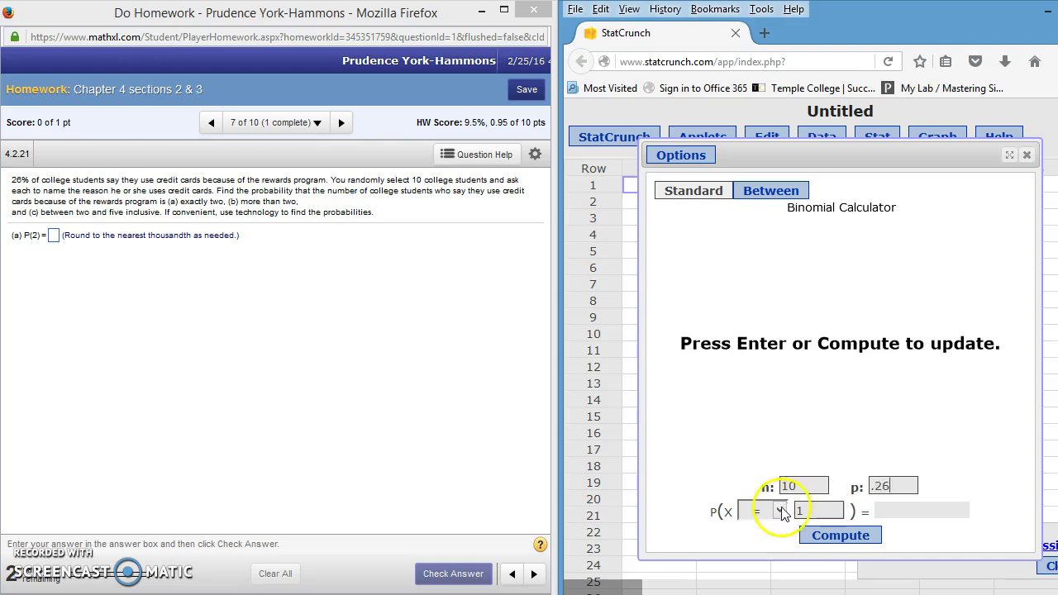
left_click(778, 512)
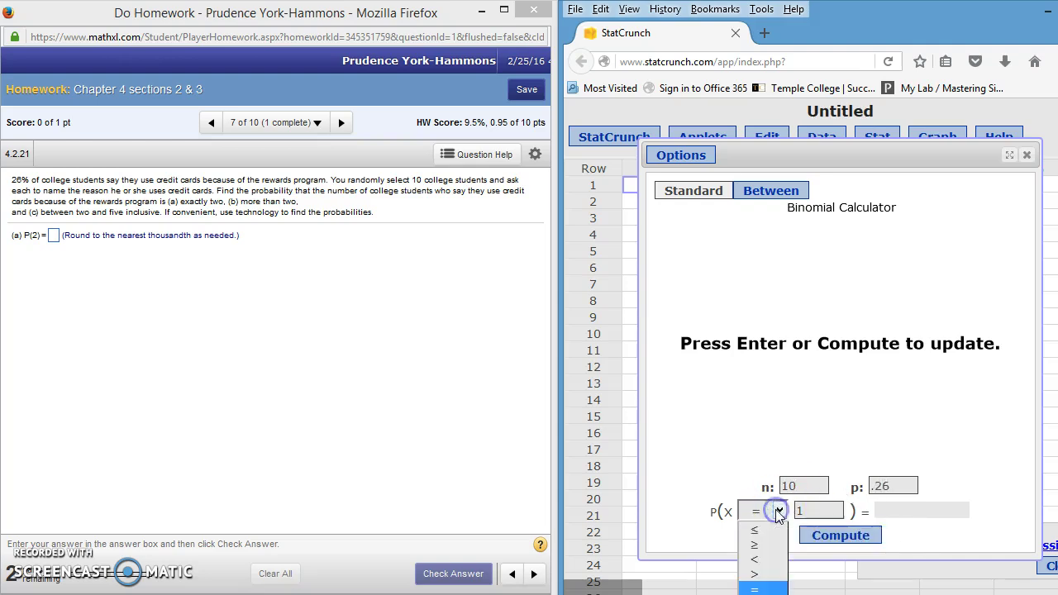
left_click(778, 513)
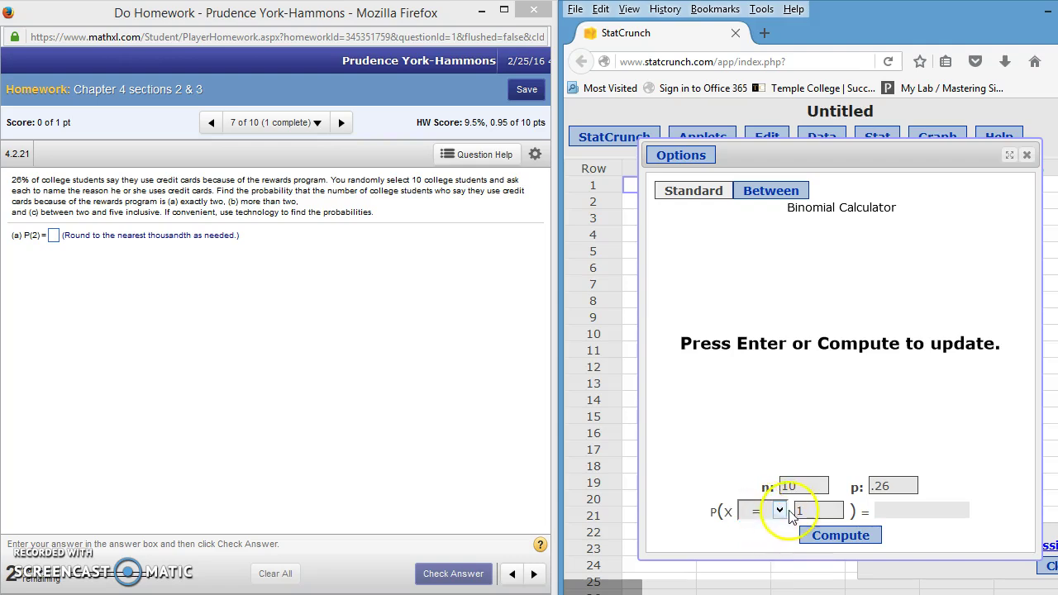
double_click(800, 511)
type("2")
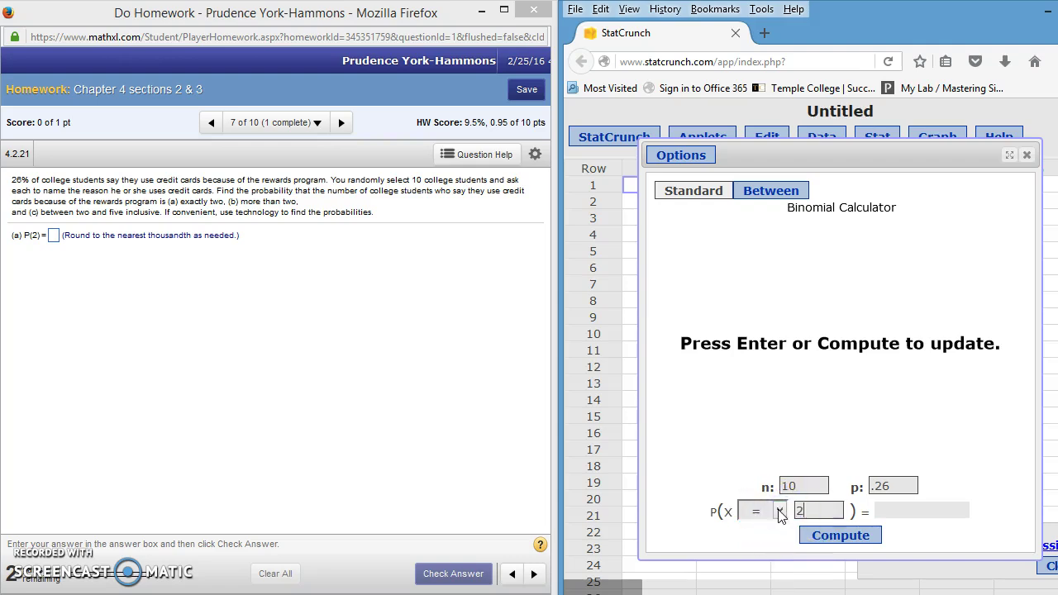
left_click(857, 537)
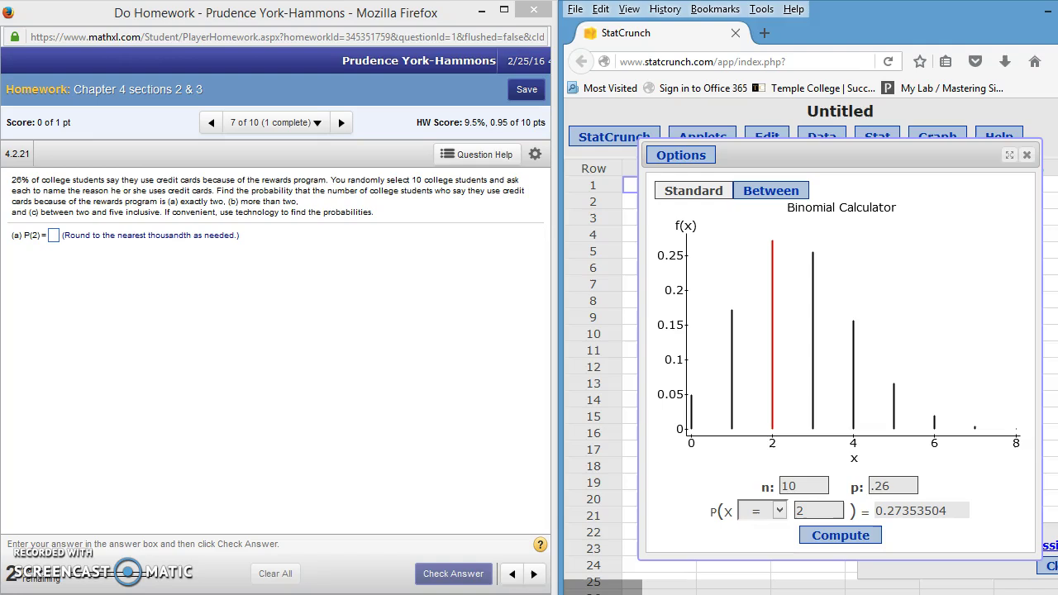
Step: Submit .274 as the part (a) answer and dismiss the feedback
left_click(54, 237)
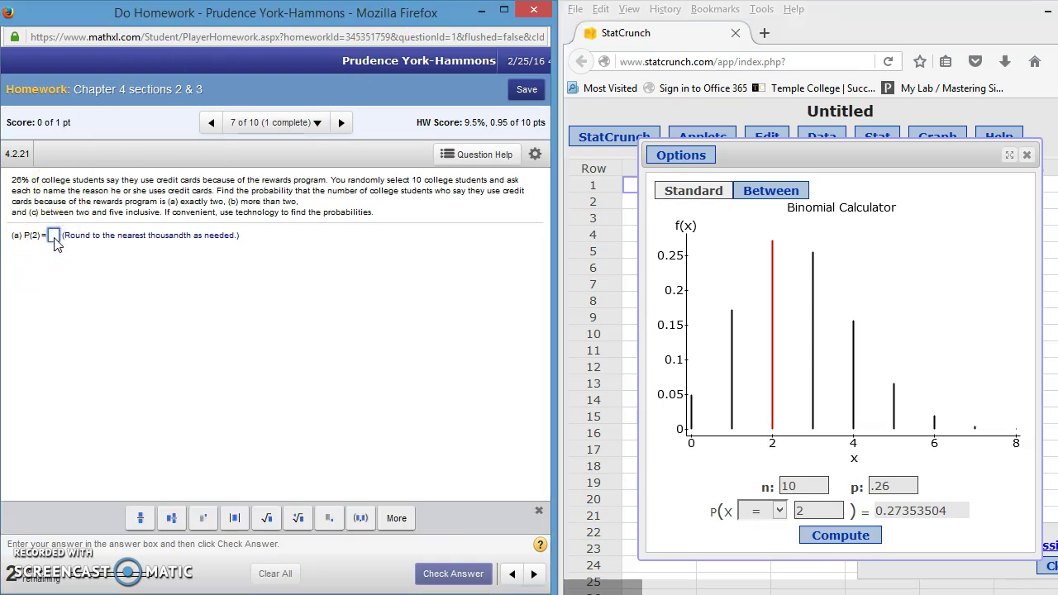
type("2")
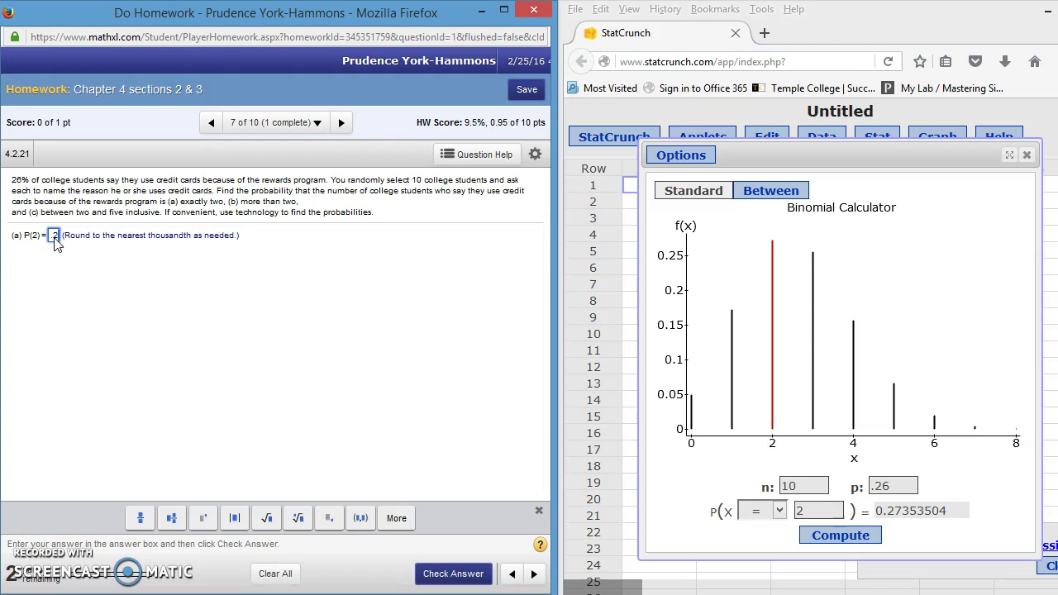
type("74")
key("Return")
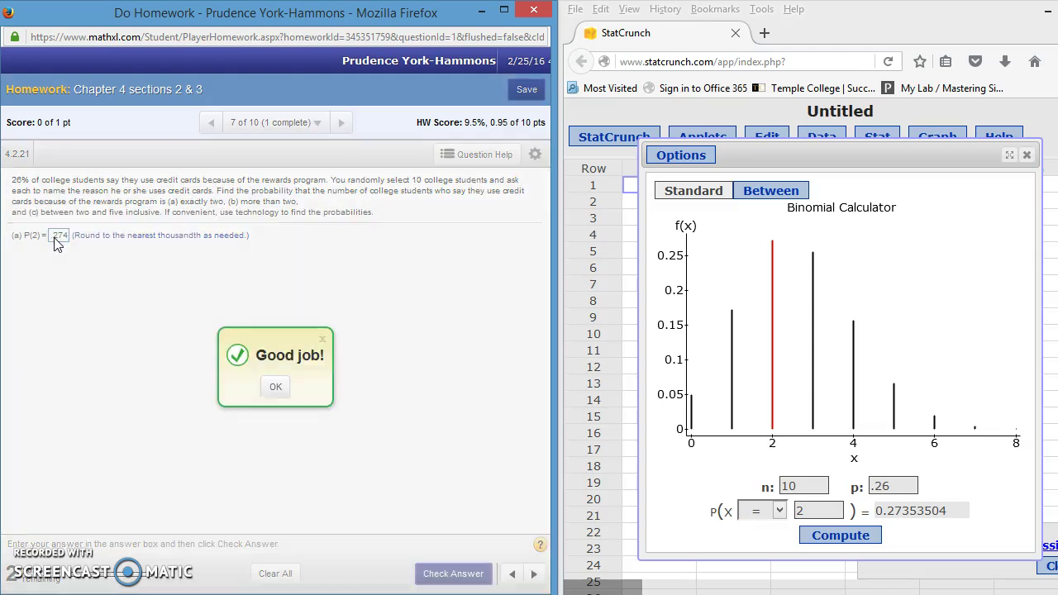
key("Return")
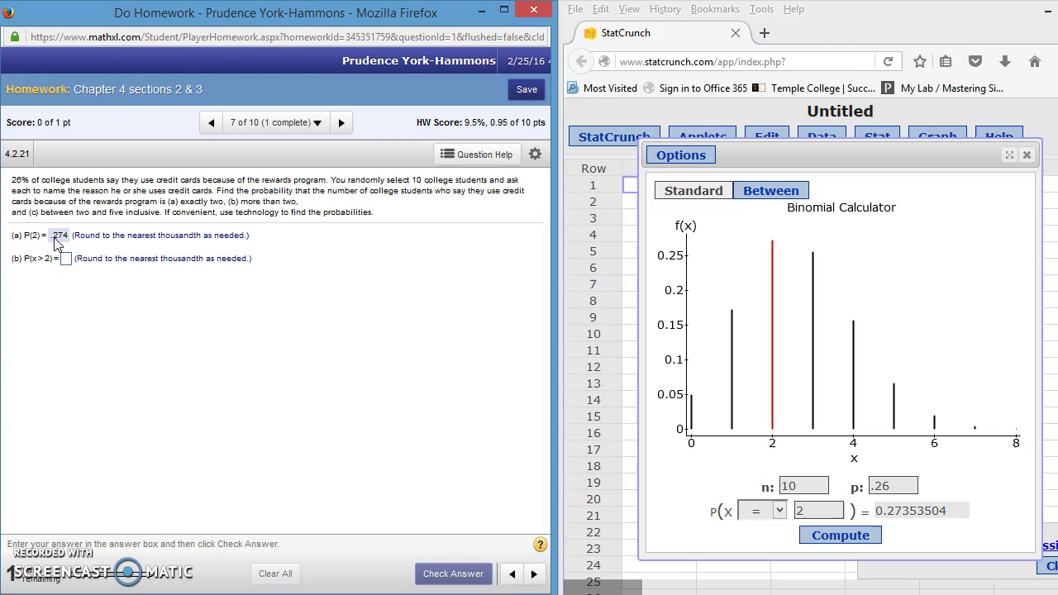
Step: Switch the calculator to P(X > 2) and compute 0.50421999
left_click(61, 275)
left_click(779, 511)
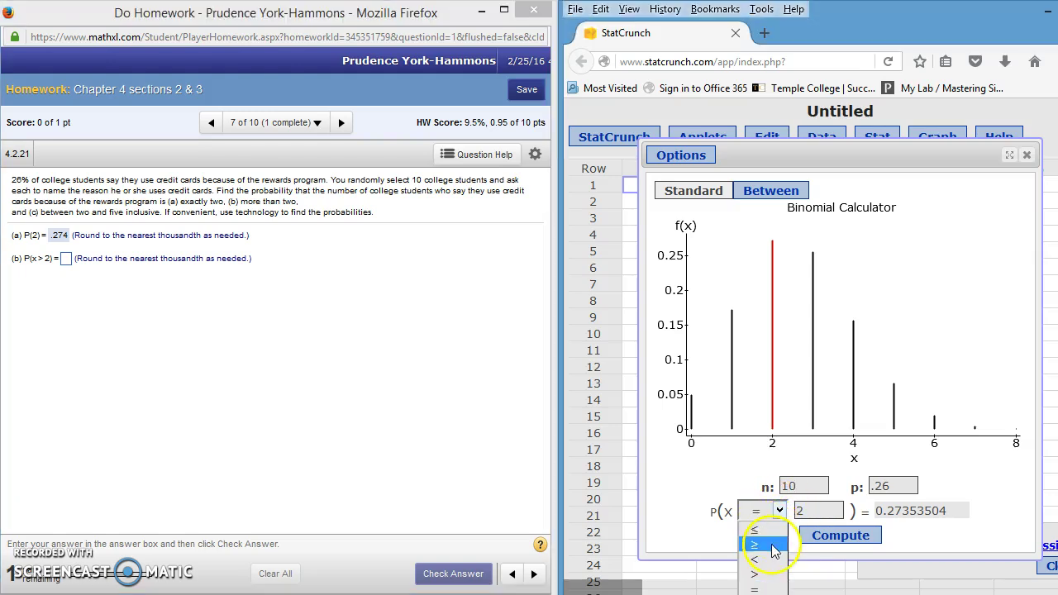
left_click(756, 574)
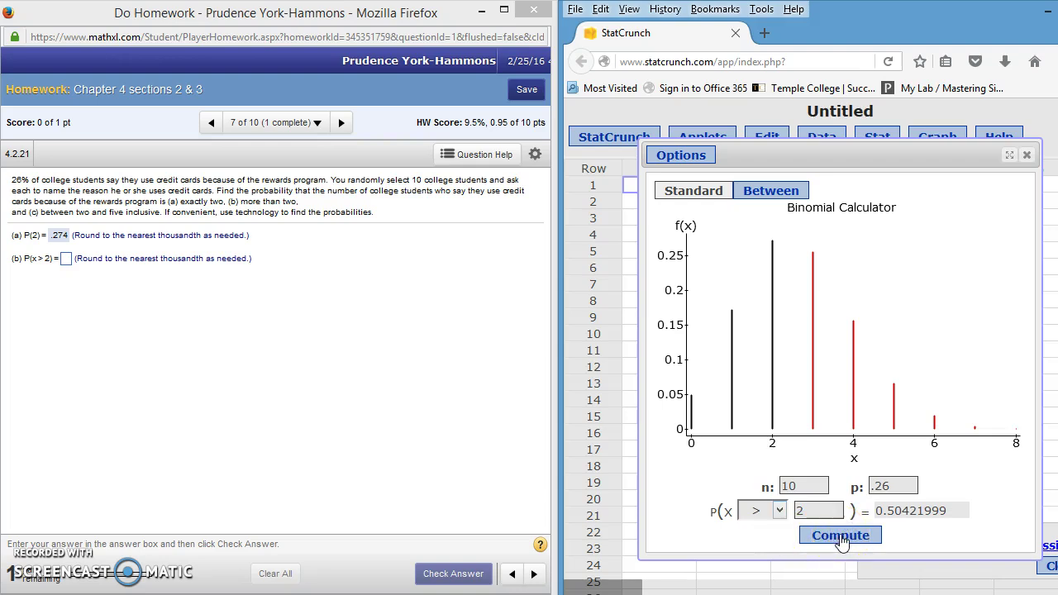
left_click(841, 537)
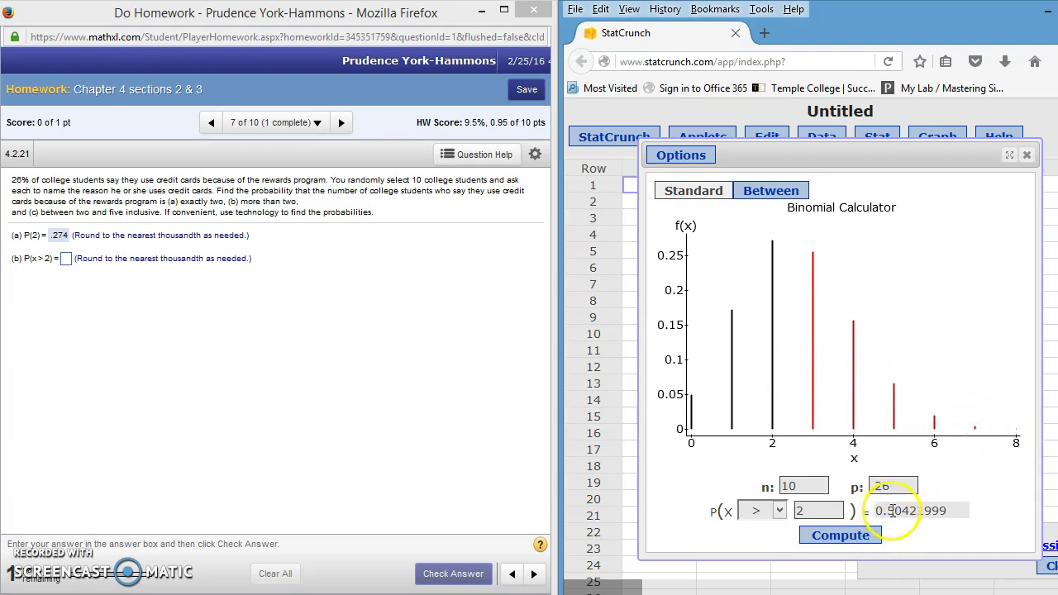
Step: Submit .504 as the part (b) answer in MathXL
left_click(66, 261)
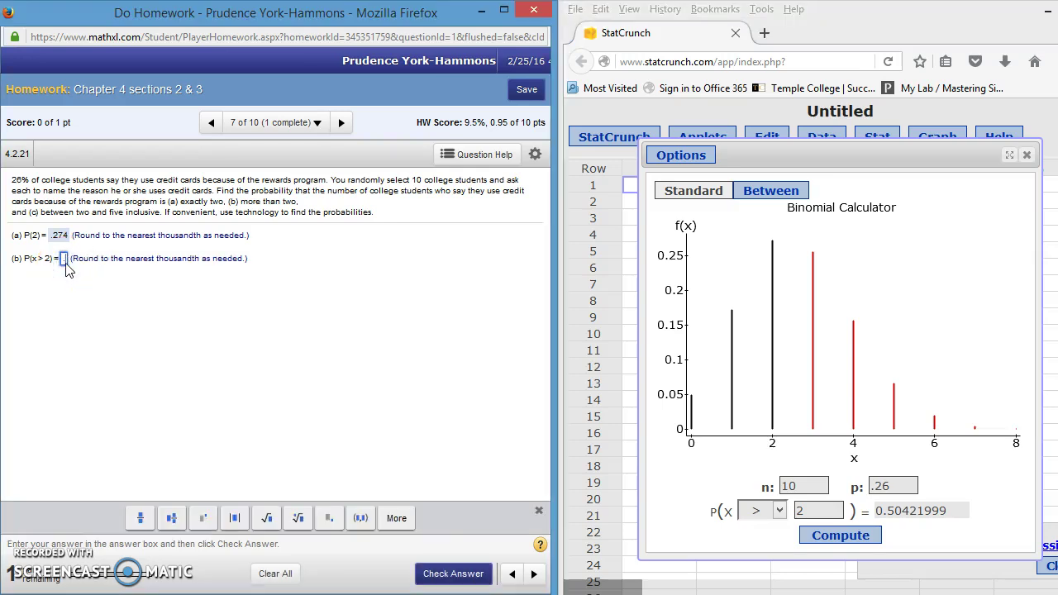
type("504")
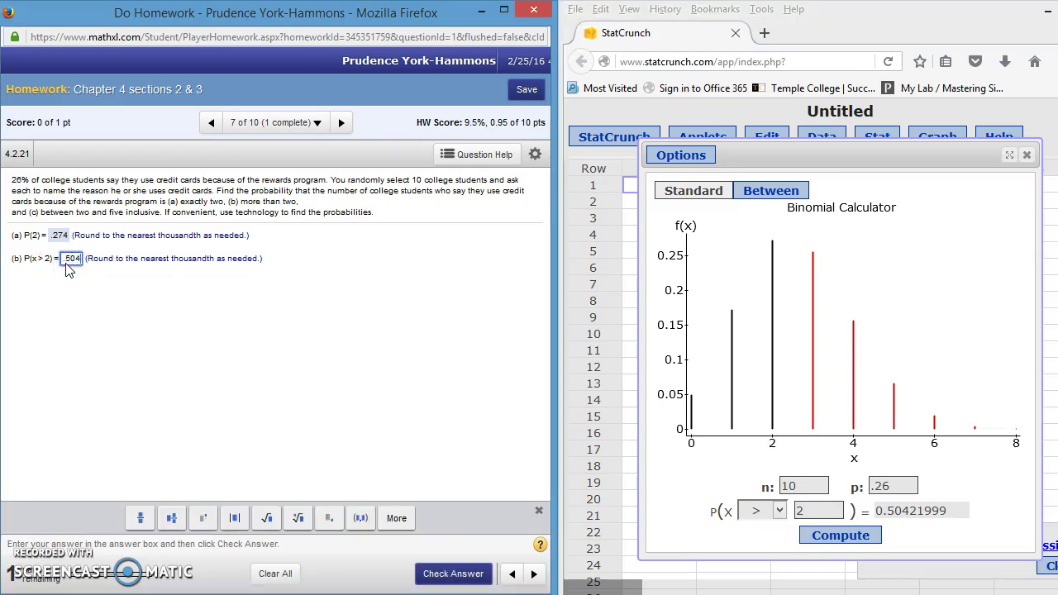
key("Return")
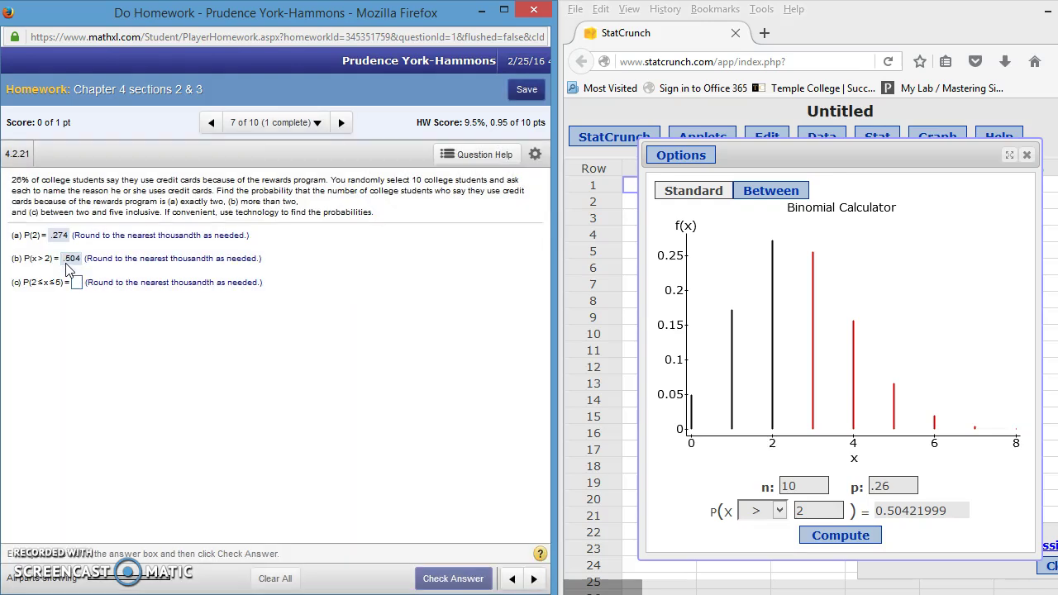
Step: Compute the between probability P(2 ≤ X ≤ 5) = 0.75384024 in the Binomial Calculator
left_click(45, 281)
left_click(770, 197)
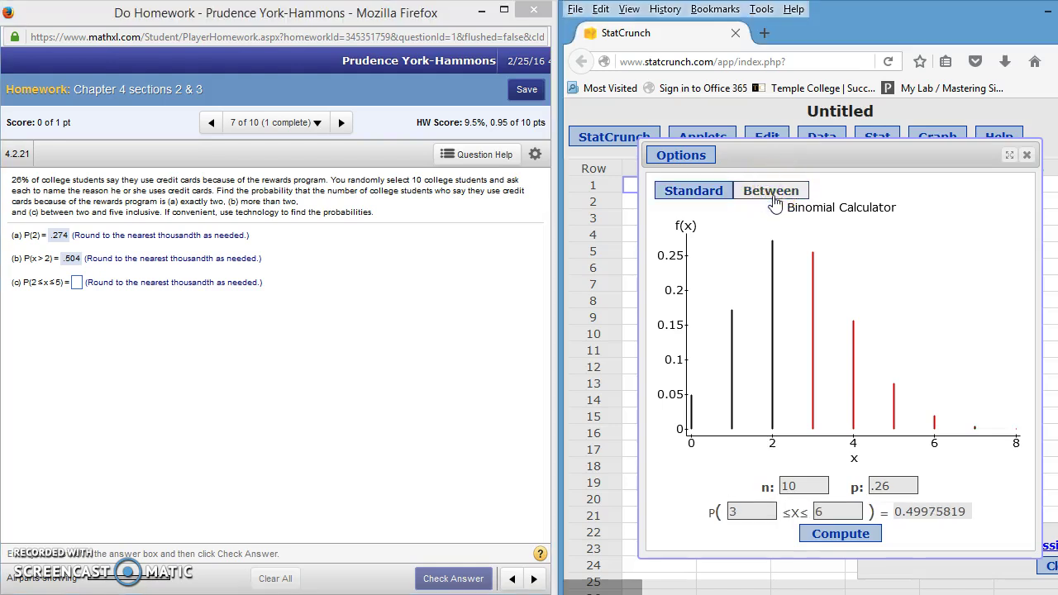
double_click(727, 512)
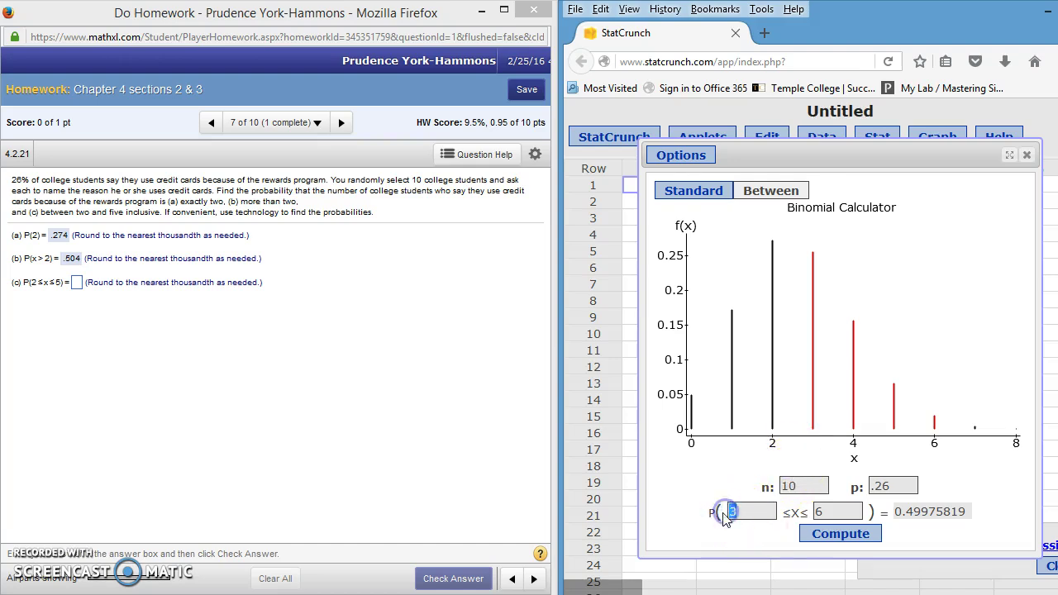
type("2")
left_click(751, 510)
left_click(920, 499)
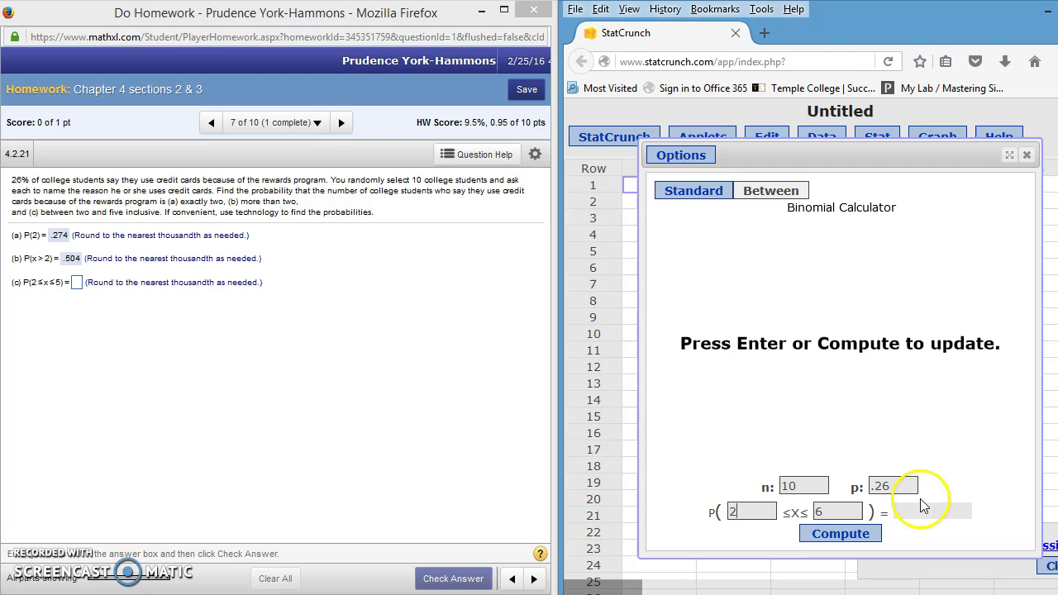
left_click(827, 513)
left_click_drag(827, 513, 804, 513)
type("5")
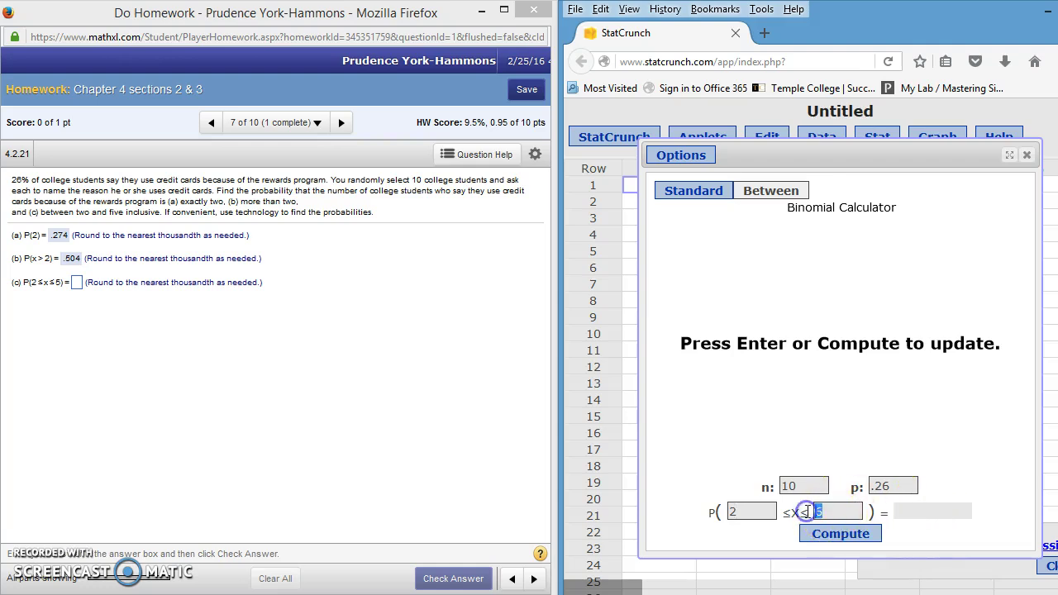
left_click(825, 535)
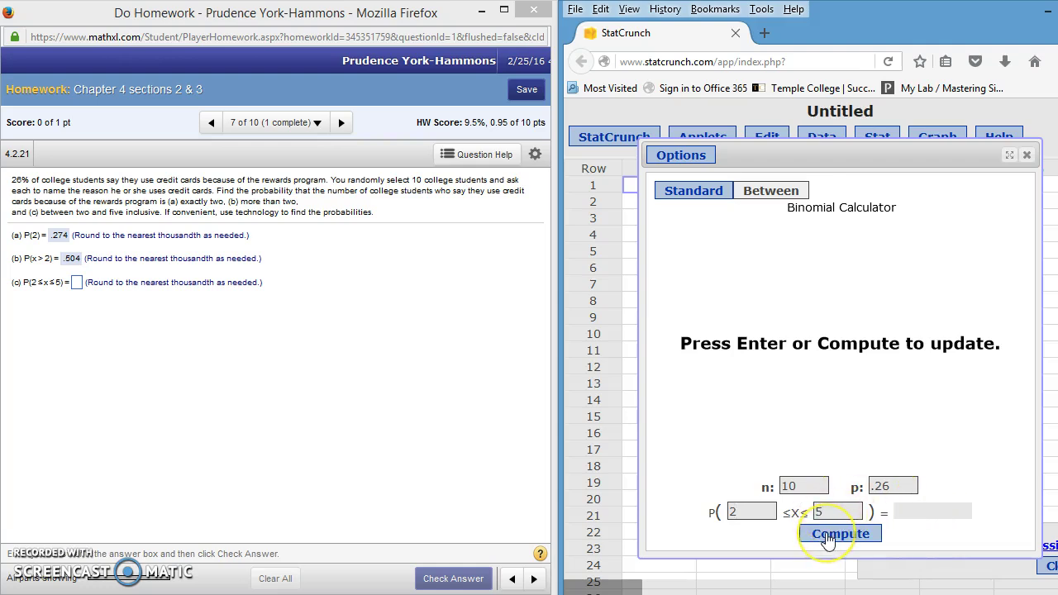
left_click(827, 535)
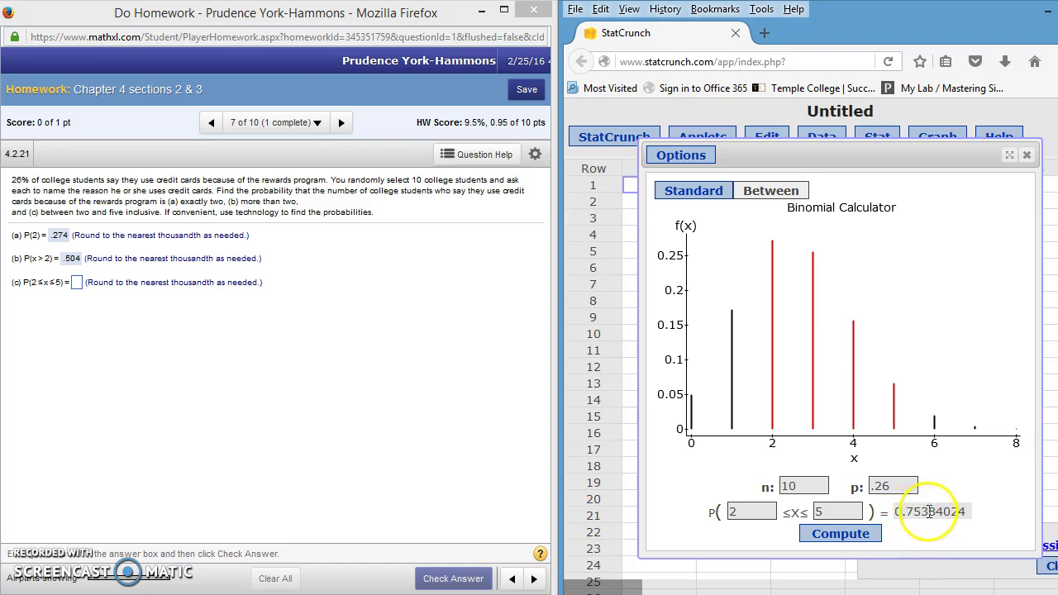
Step: Answer part (c) with .754, check it, and dismiss the Excellent feedback
left_click(75, 283)
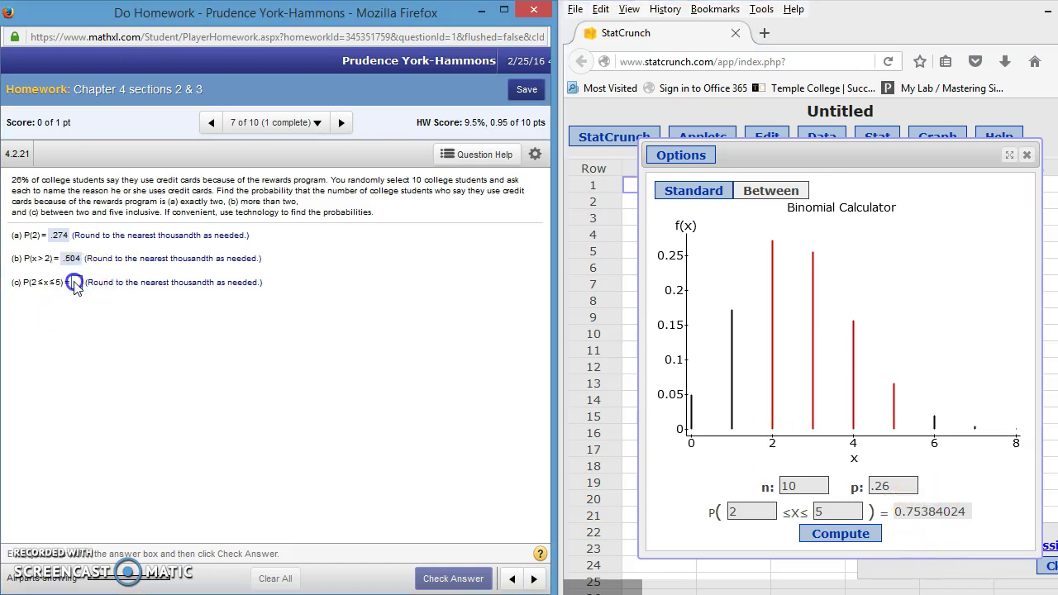
type(".75")
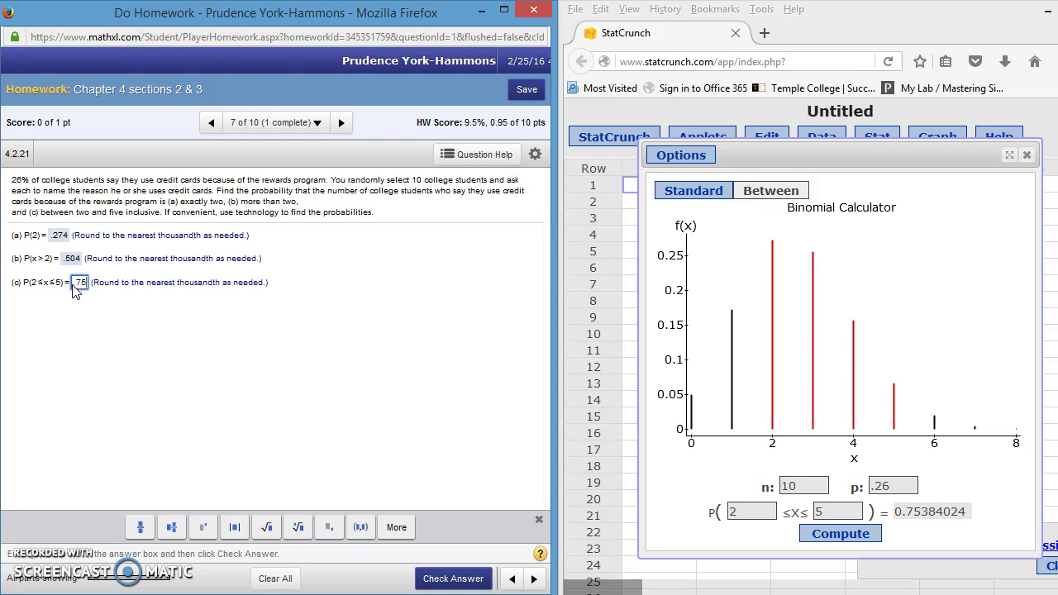
type("4")
key("Return")
left_click(112, 346)
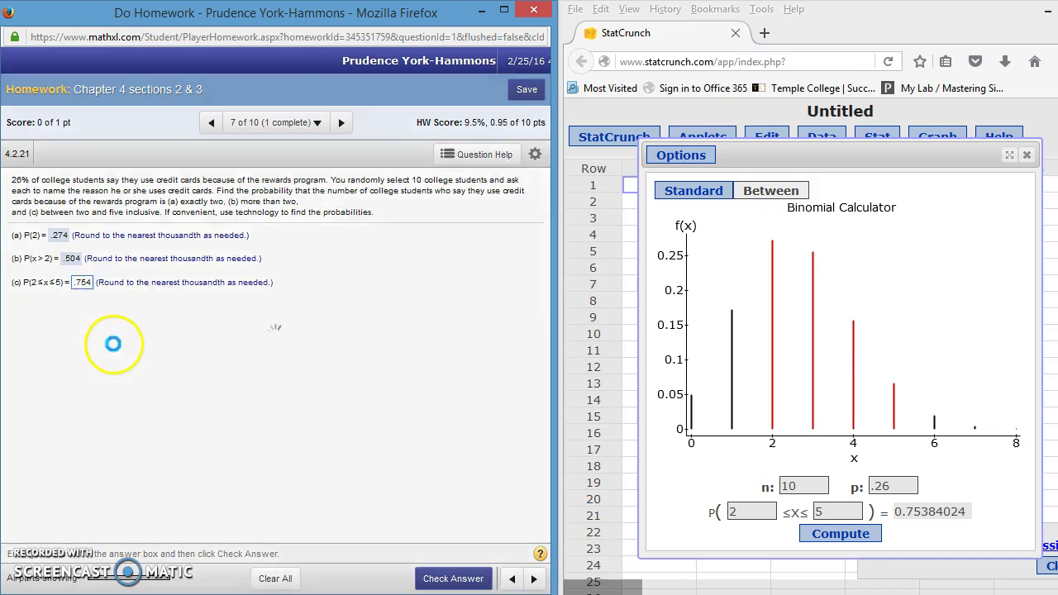
left_click(113, 346)
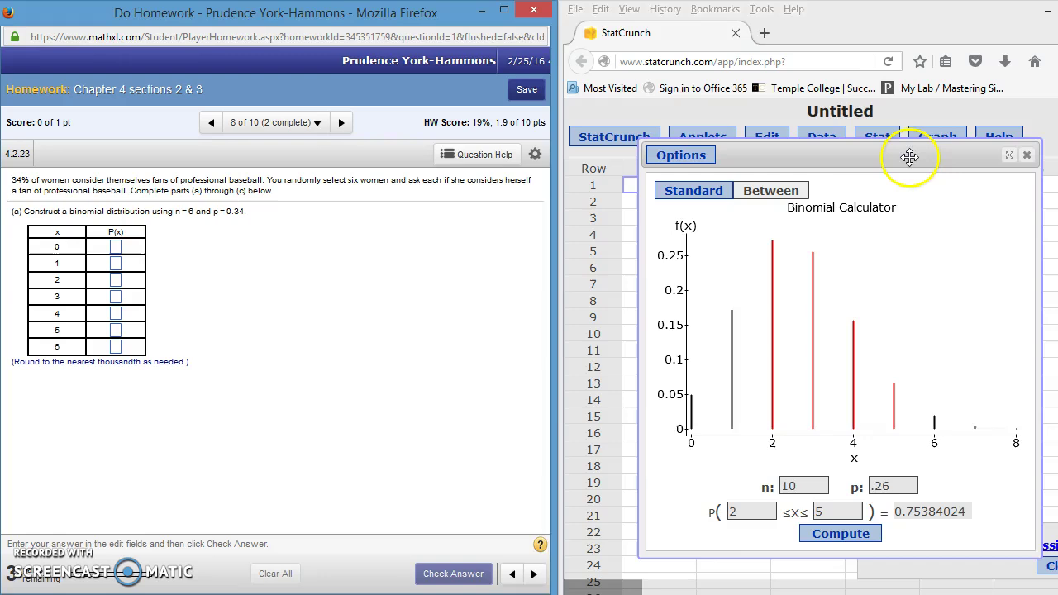
Step: Move the Binomial Calculator beside the homework, then close and reopen it from the session results
mouse_move(913, 166)
left_mouse_down()
mouse_move(926, 203)
mouse_move(884, 201)
left_mouse_up()
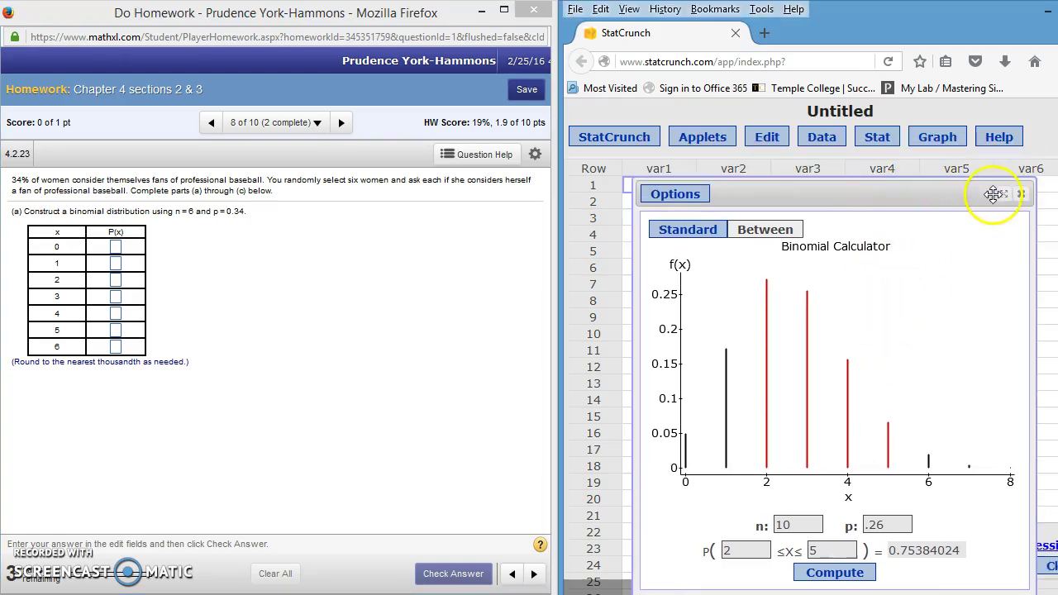
mouse_move(942, 191)
left_mouse_down()
mouse_move(1018, 194)
mouse_move(914, 168)
left_mouse_up()
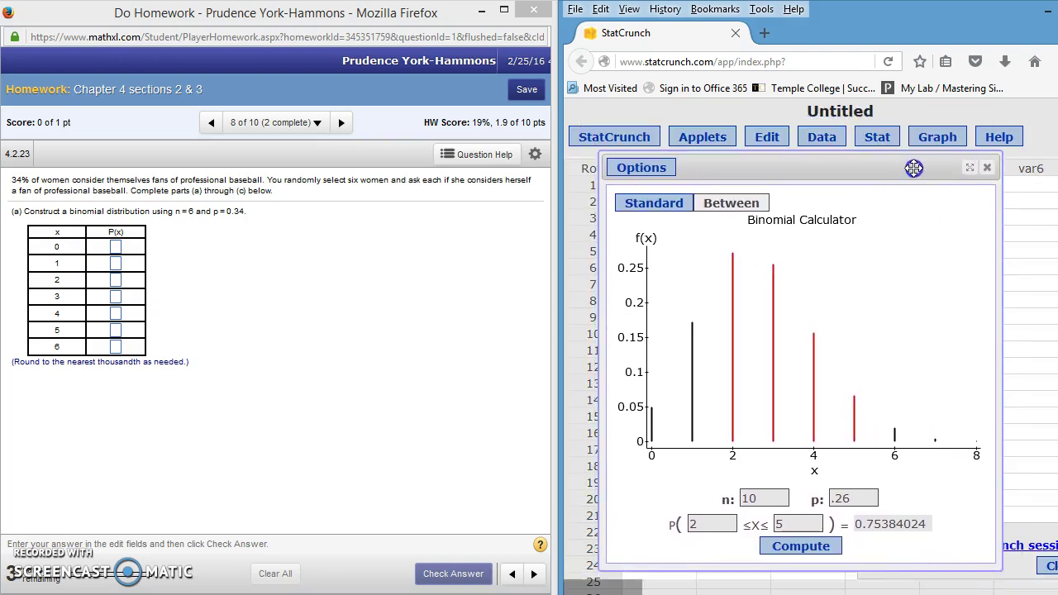
left_click(987, 175)
left_click(633, 146)
mouse_move(637, 196)
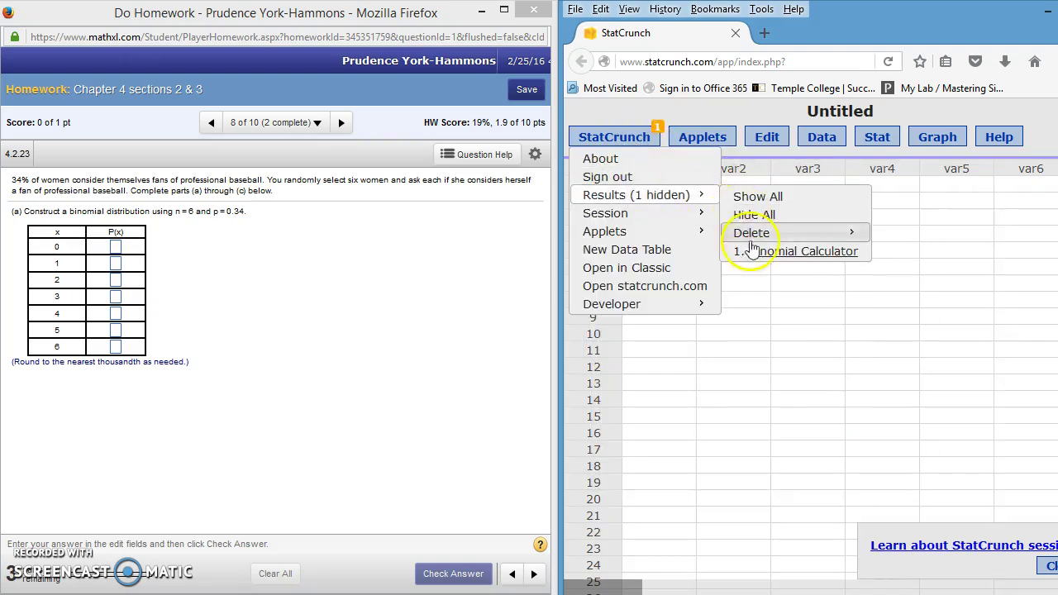
left_click(755, 251)
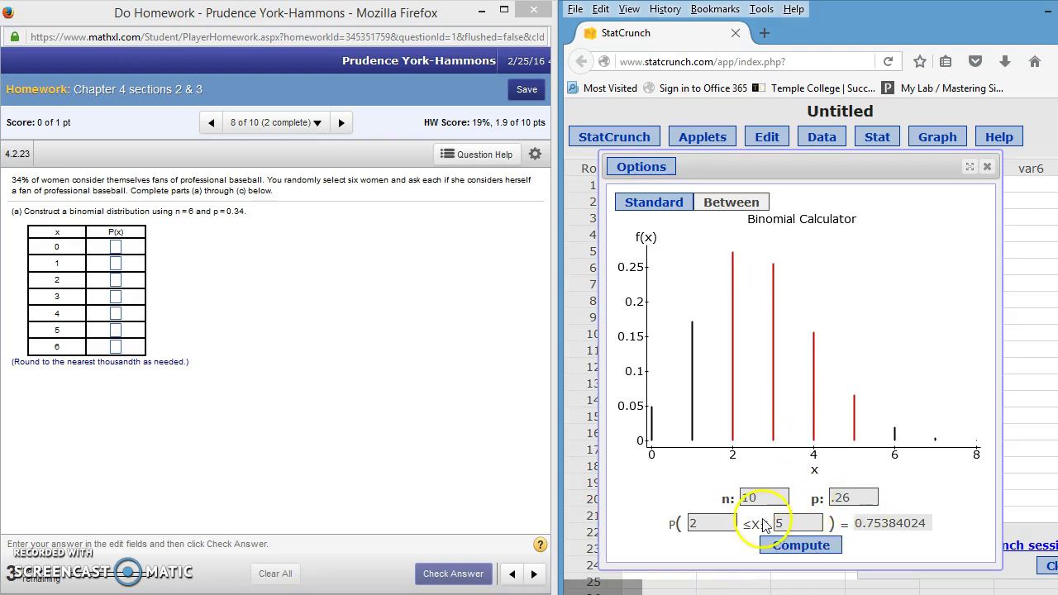